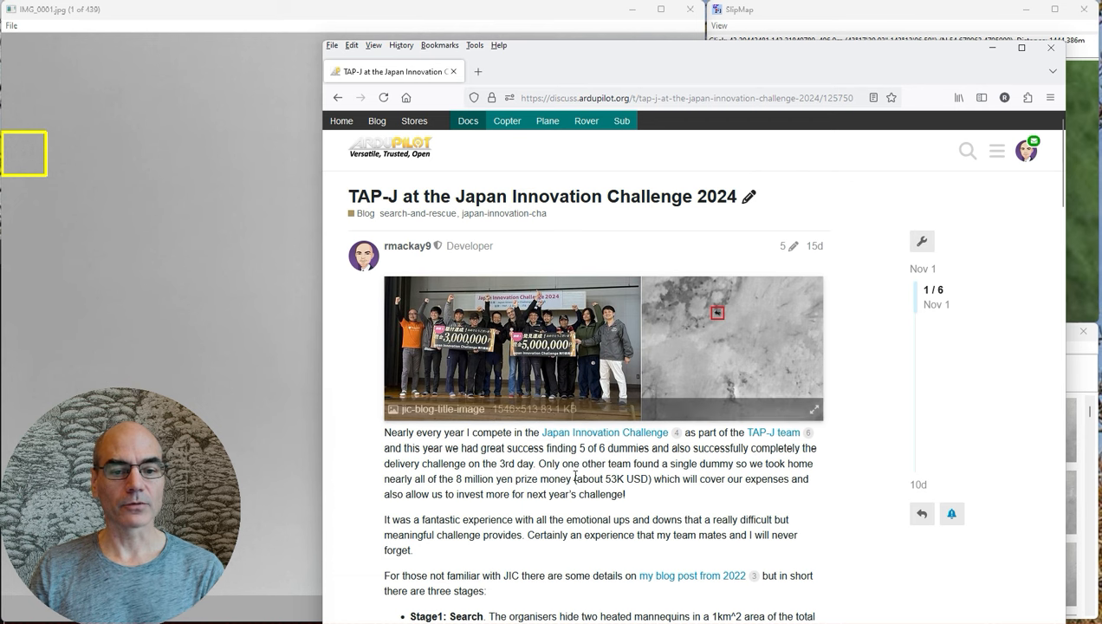
# Step: Review the Japan Innovation Challenge 2024 blog post down to its MAV Pic Viewer section, highlight that name and move the browser aside
pyautogui.scroll(-5, 515, 451)
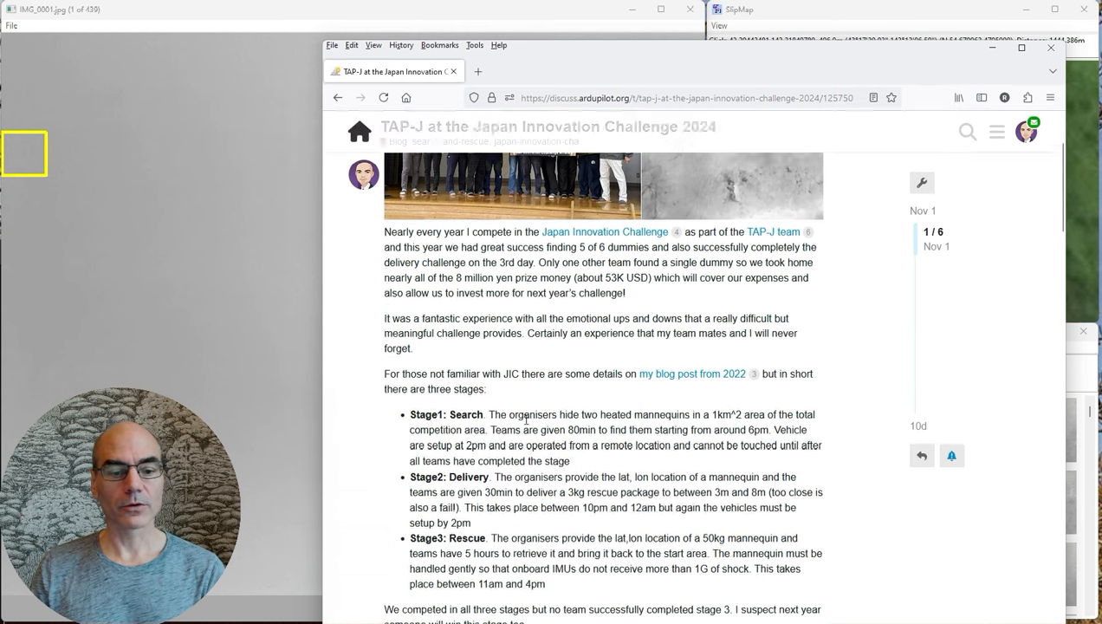
pyautogui.scroll(-2, 527, 418)
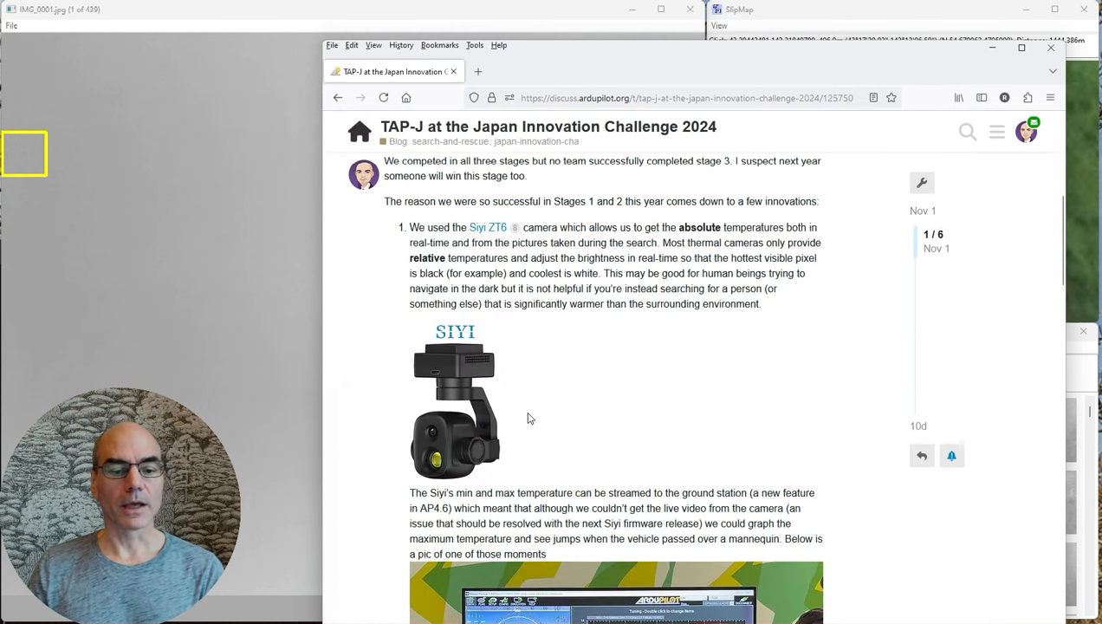
pyautogui.scroll(-3, 527, 418)
pyautogui.scroll(-4, 529, 409)
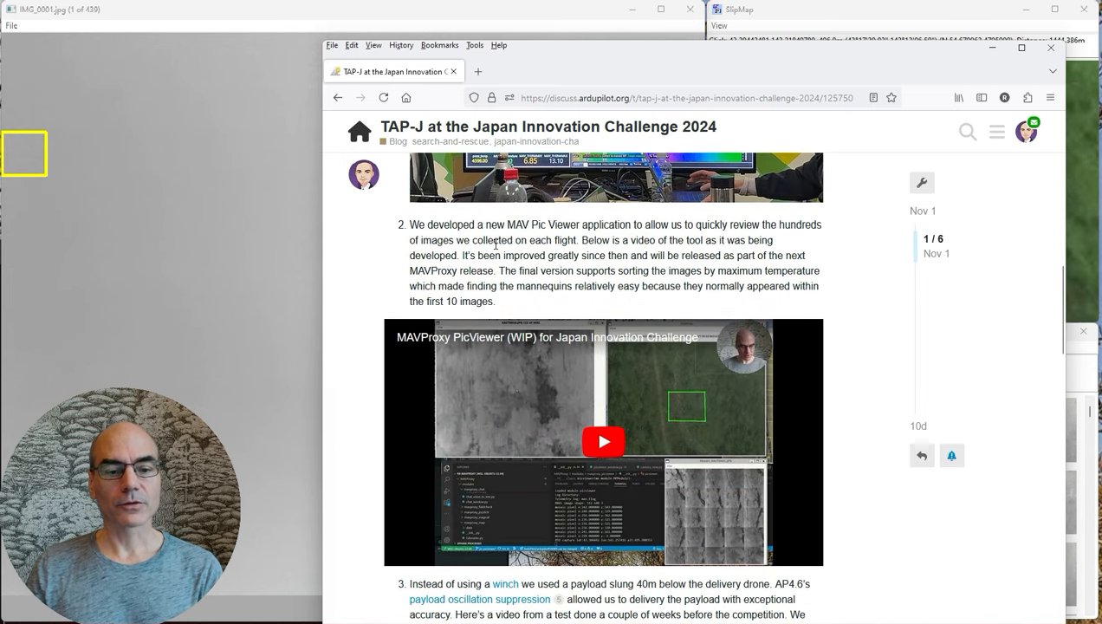
pyautogui.moveTo(507, 225); pyautogui.dragTo(580, 225)
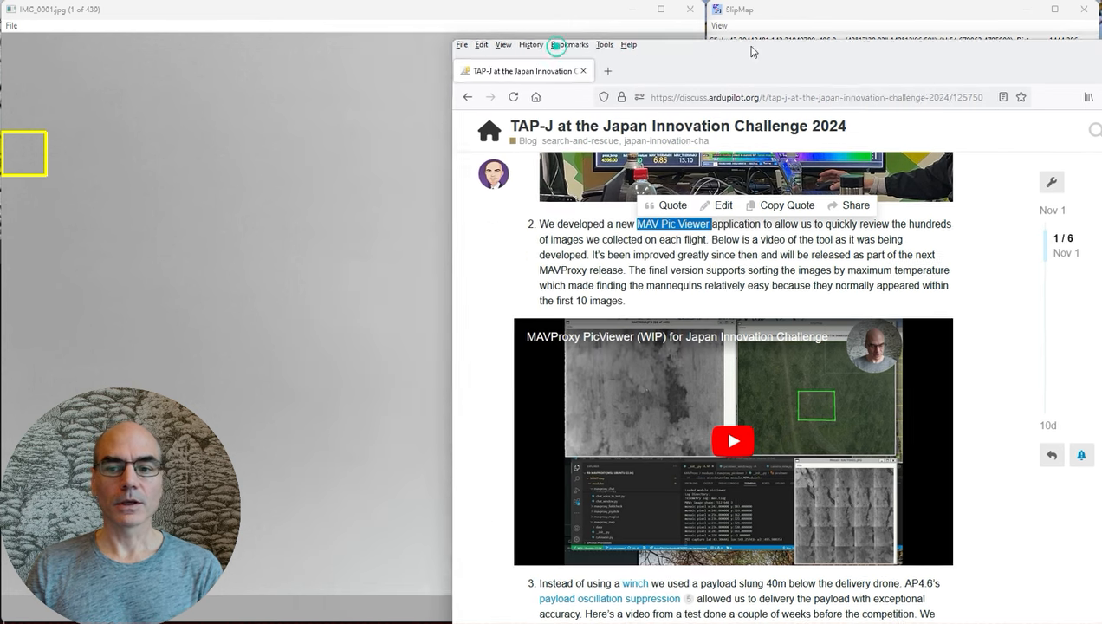
pyautogui.moveTo(559, 52); pyautogui.dragTo(1101, 50)
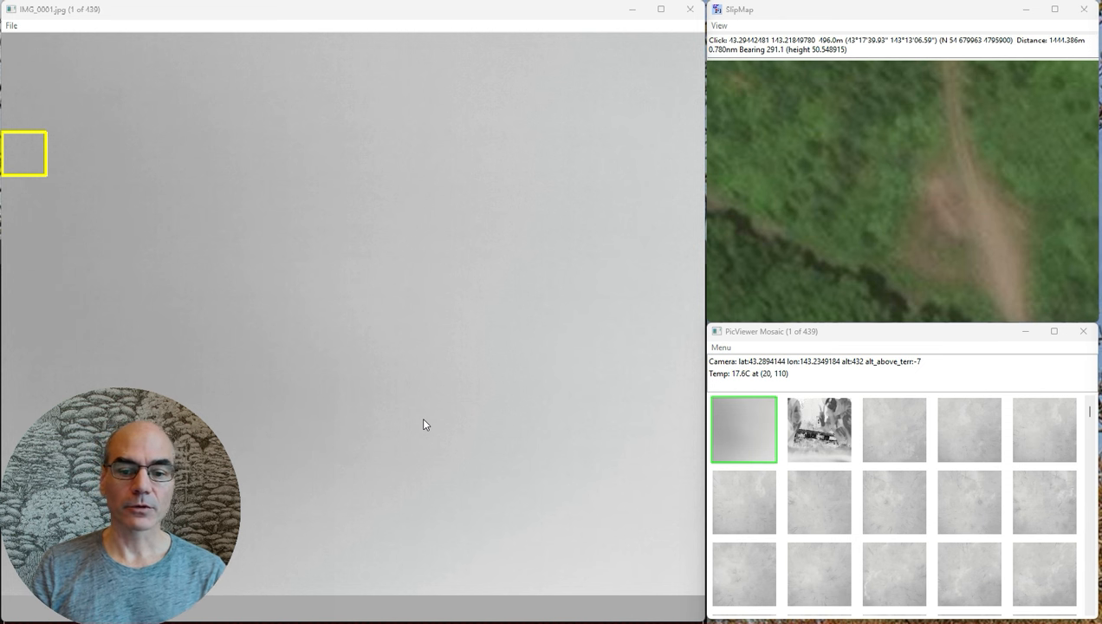
# Step: Search the installed apps for "mav" to locate MAVPicViewer, then return to the image window
pyautogui.click(820, 337)
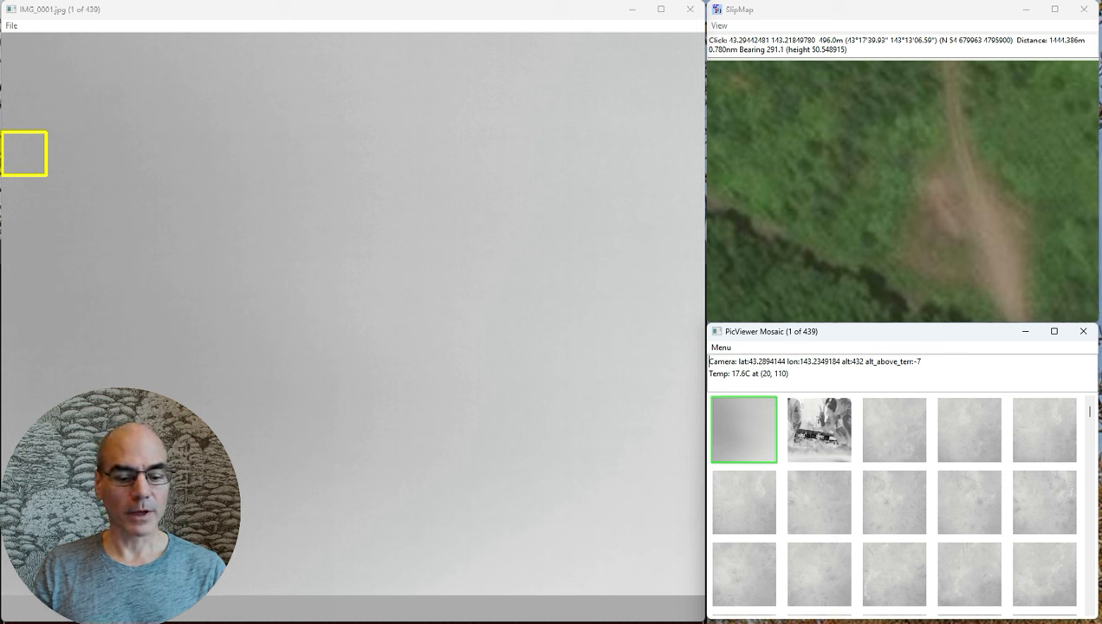
pyautogui.press('super')
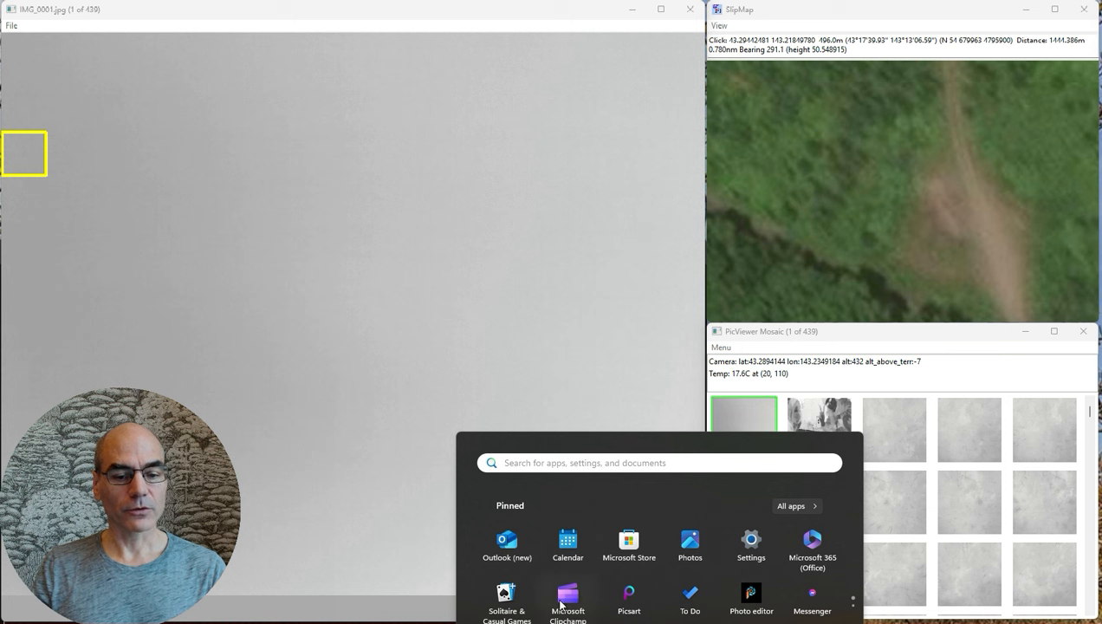
pyautogui.write('ma')
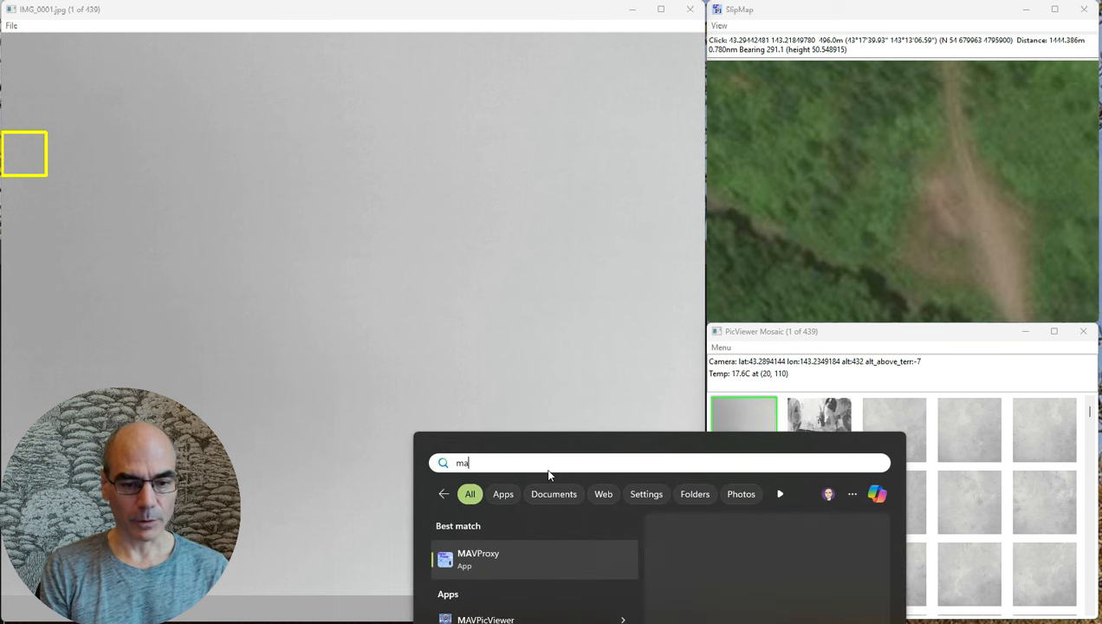
pyautogui.write('v')
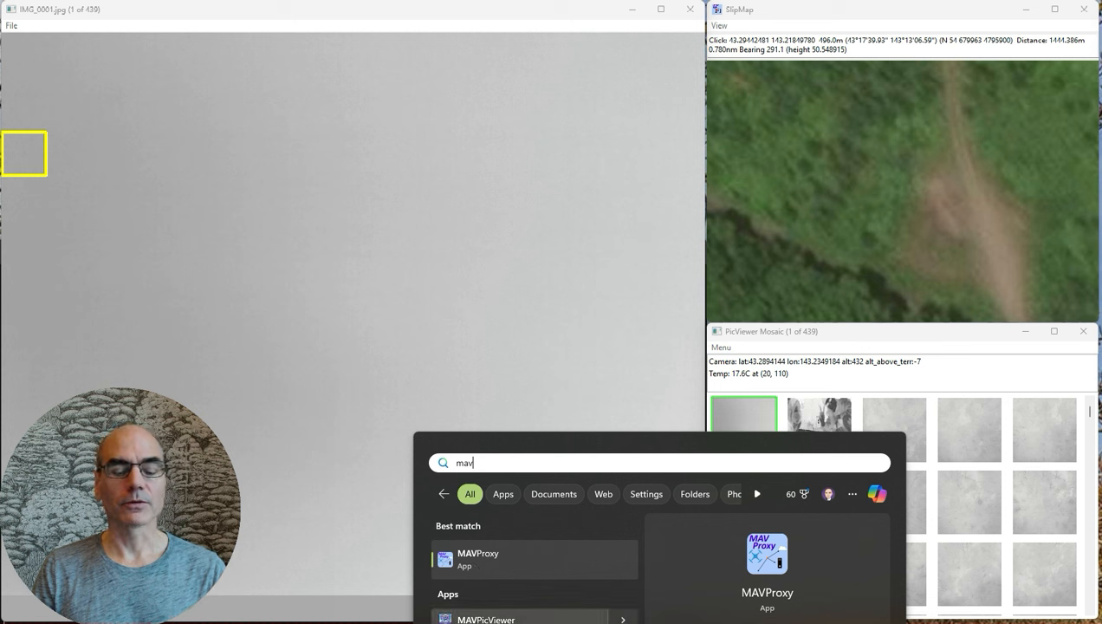
pyautogui.click(549, 12)
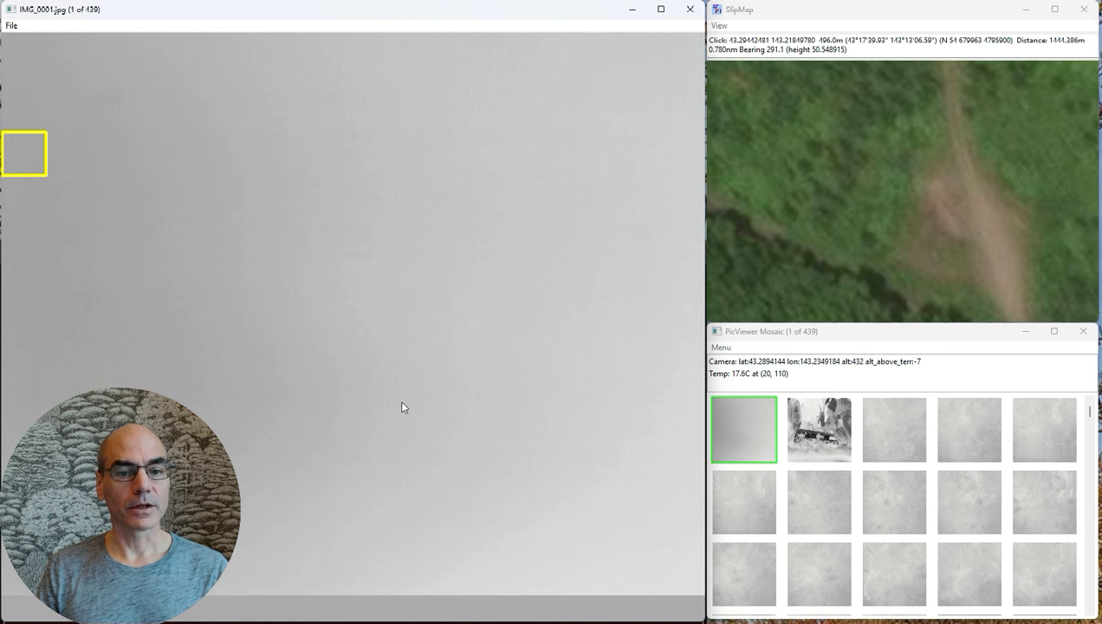
# Step: Inspect the mosaic's directory chooser for opening an image folder, and dismiss it without choosing one
pyautogui.click(775, 338)
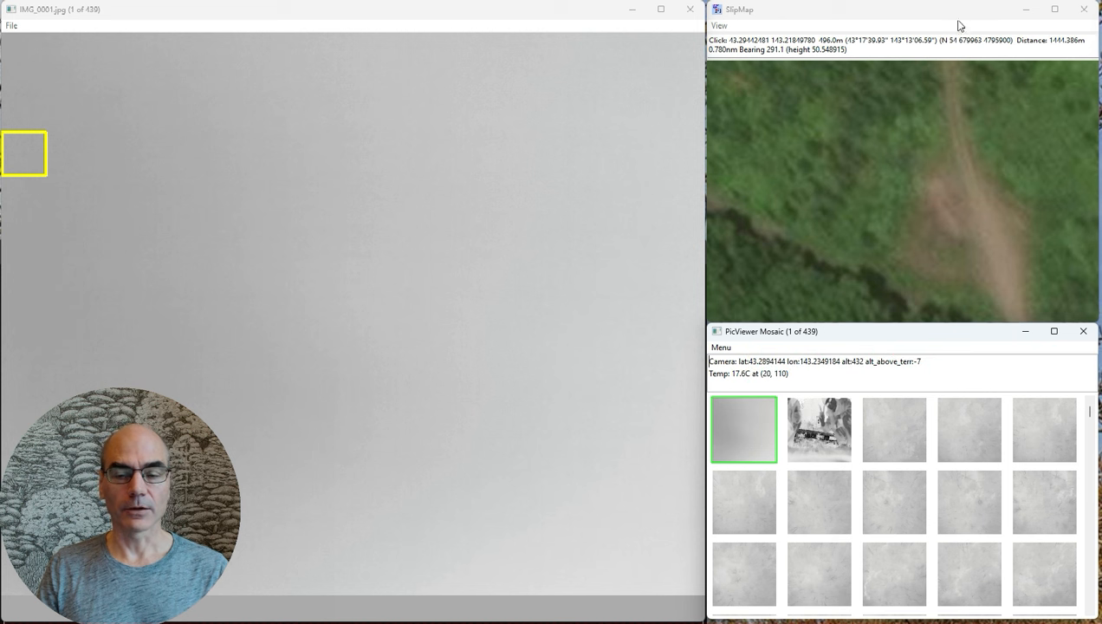
pyautogui.click(833, 335)
pyautogui.click(720, 348)
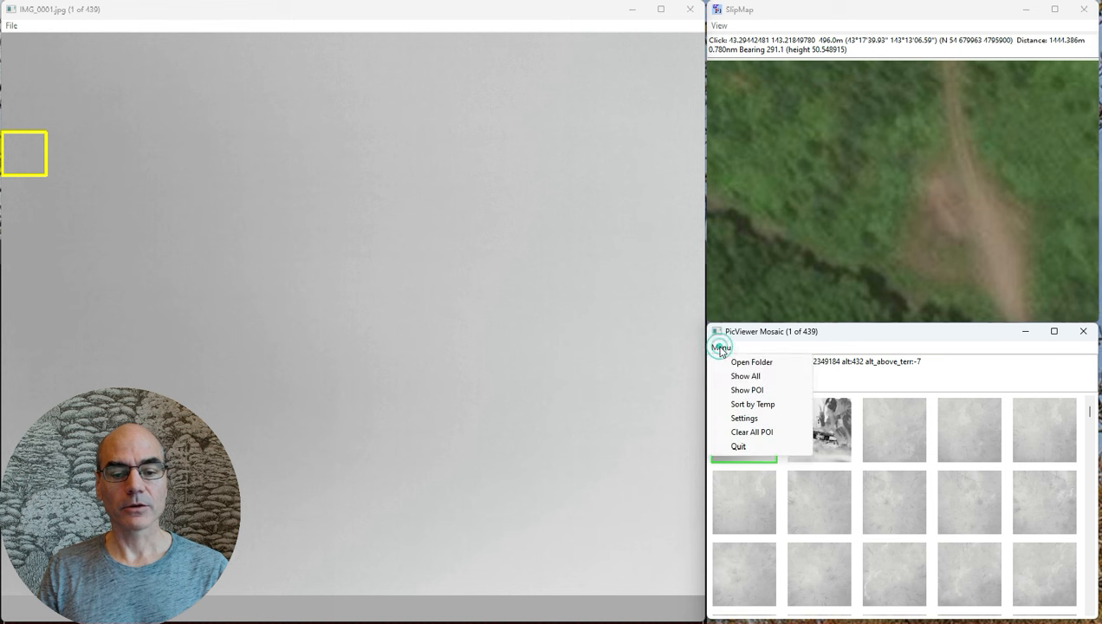
pyautogui.click(752, 363)
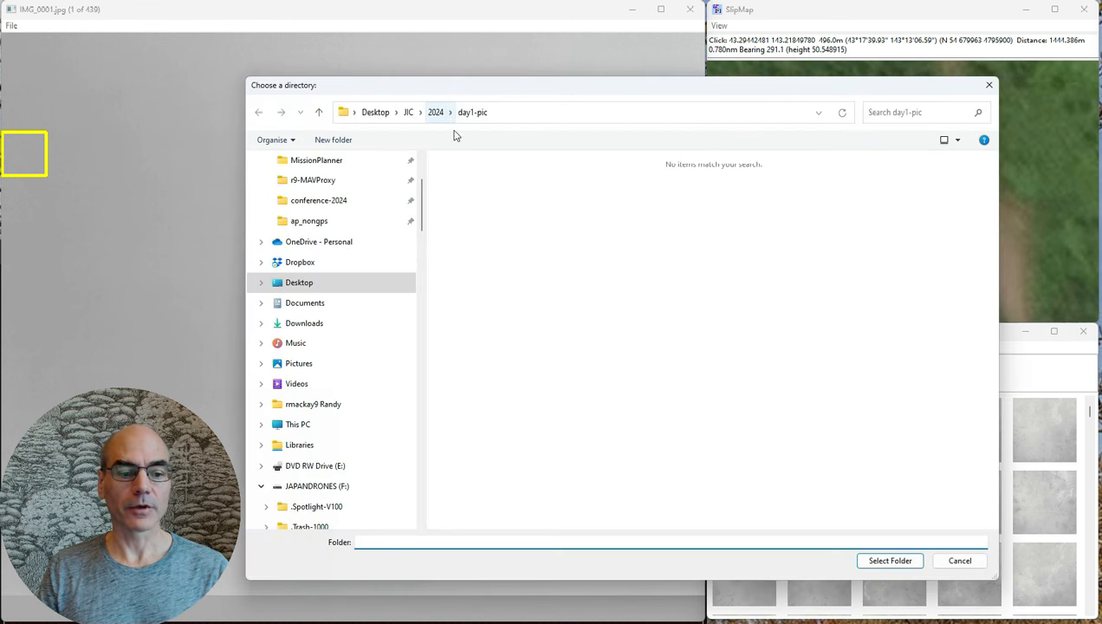
pyautogui.click(956, 561)
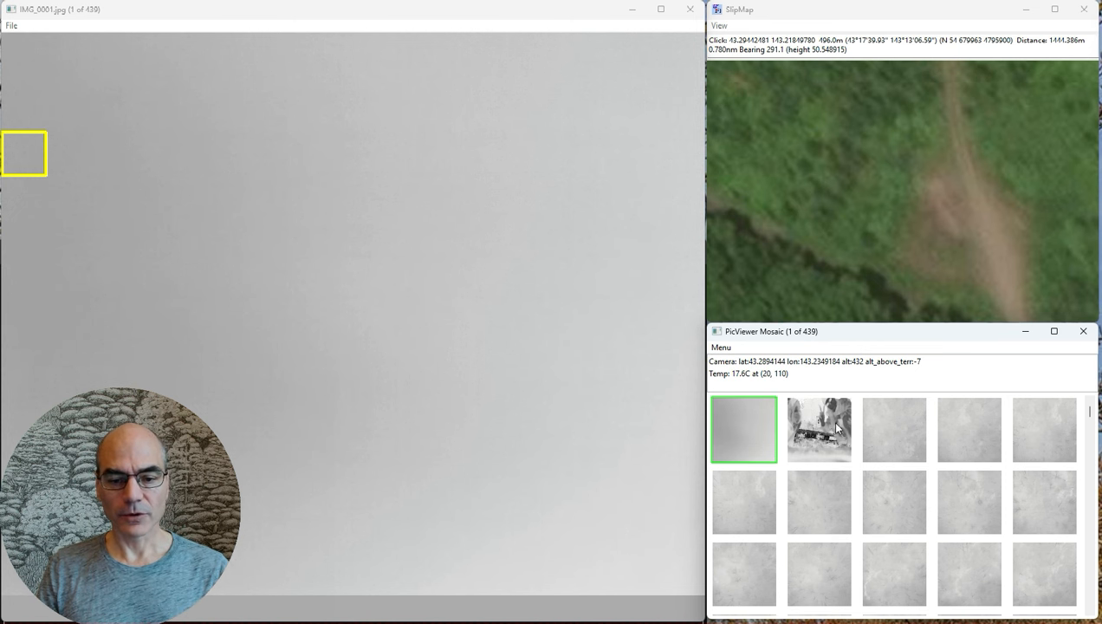
# Step: Browse back and forth through the first rows of mosaic thumbnails one image at a time, ending on IMG_0003
pyautogui.press('Right')
pyautogui.press('Right')
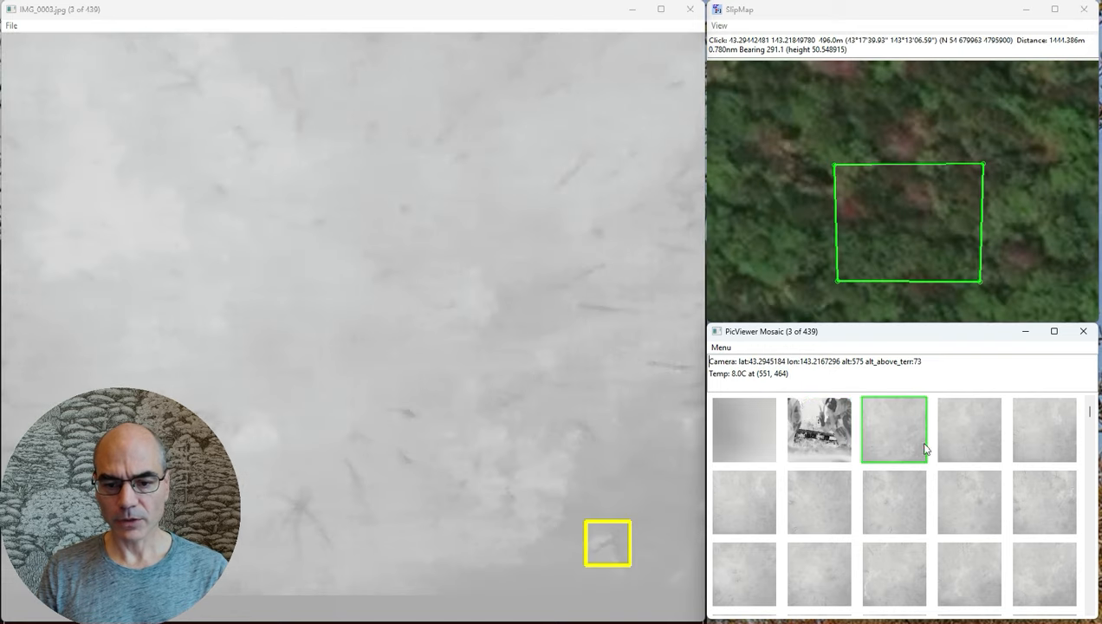
pyautogui.press('Right')
pyautogui.press('Down')
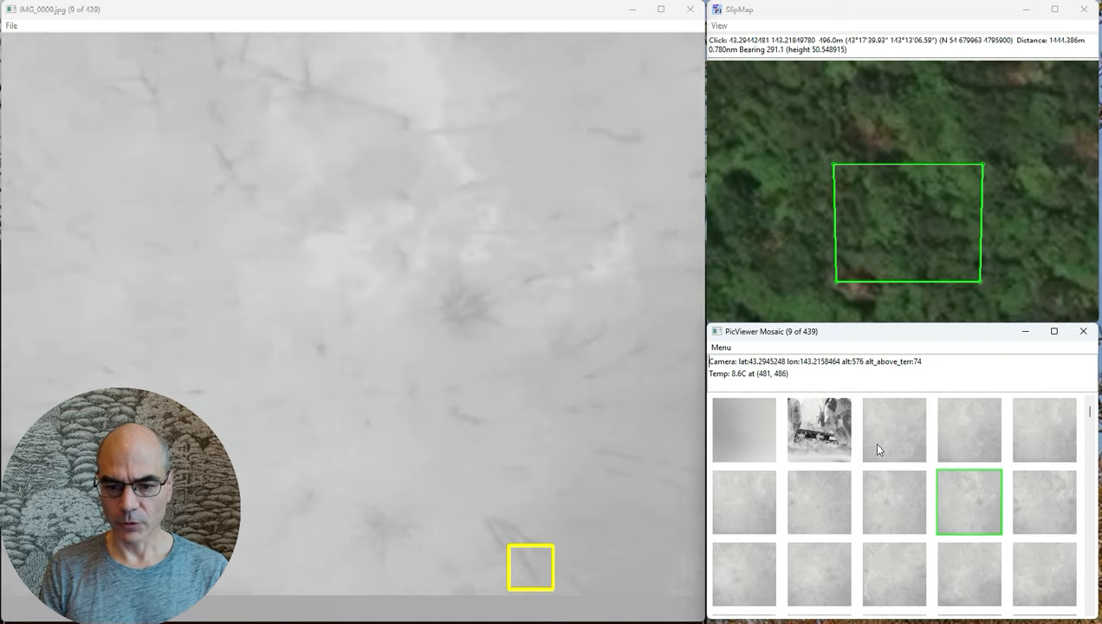
pyautogui.press('Left')
pyautogui.press('Left')
pyautogui.press('Up')
pyautogui.press('Right')
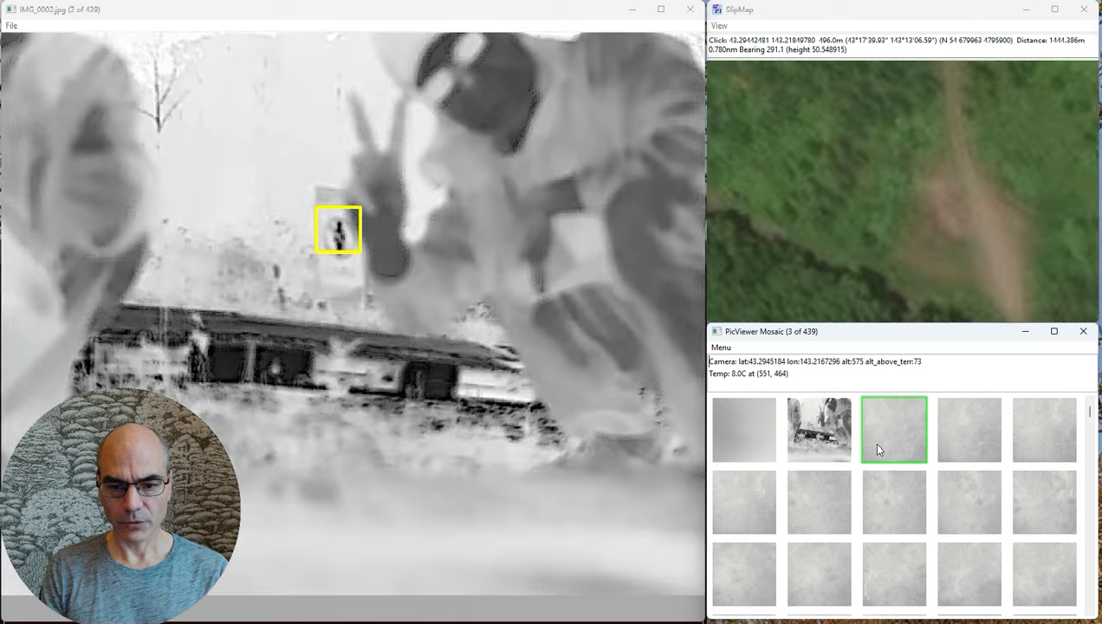
pyautogui.press('Down')
pyautogui.press('Down')
pyautogui.press('Up')
pyautogui.press('Up')
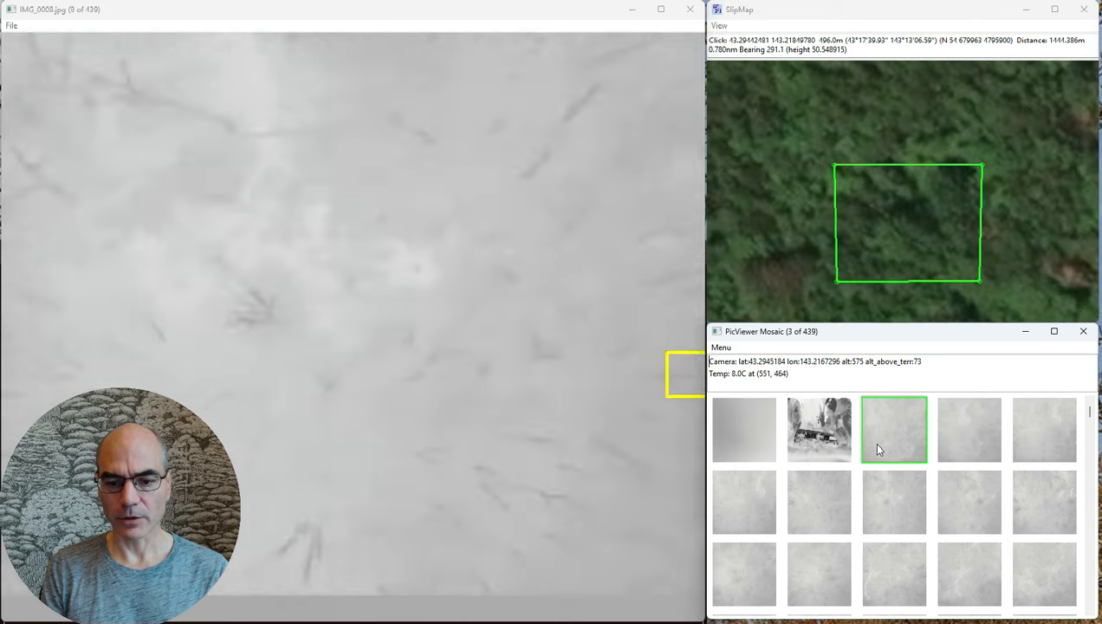
pyautogui.press('Left')
pyautogui.press('Left')
pyautogui.press('Right')
pyautogui.press('Right')
pyautogui.press('Right')
pyautogui.press('Left')
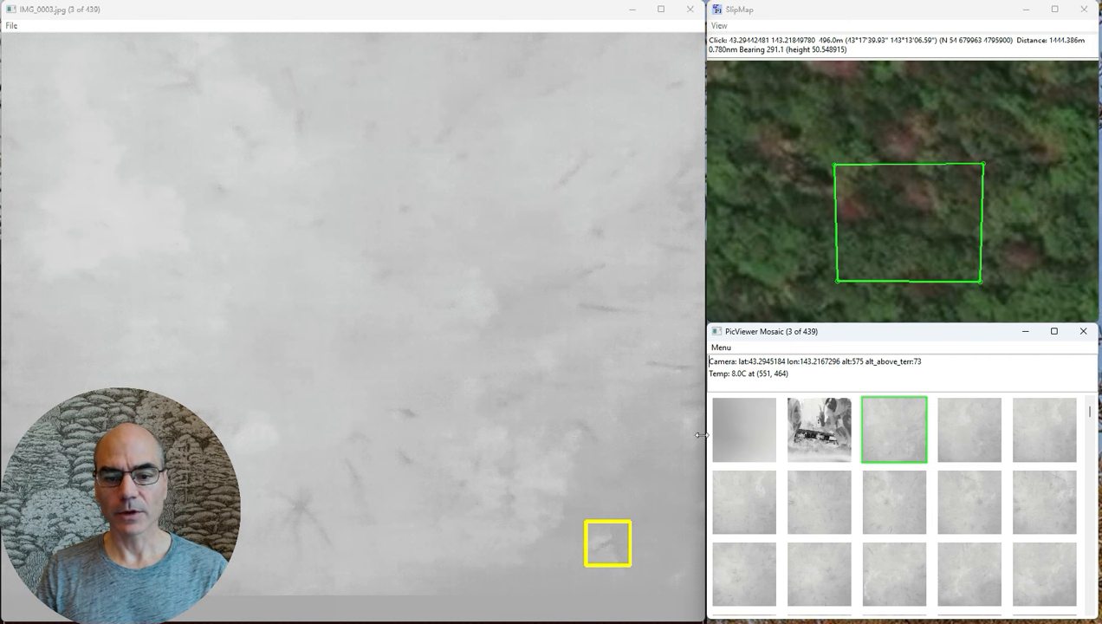
# Step: View IMG_0004, IMG_0005 and IMG_0003 from the mosaic and examine each one's camera position, maximum temperature and map footprint
pyautogui.click(975, 443)
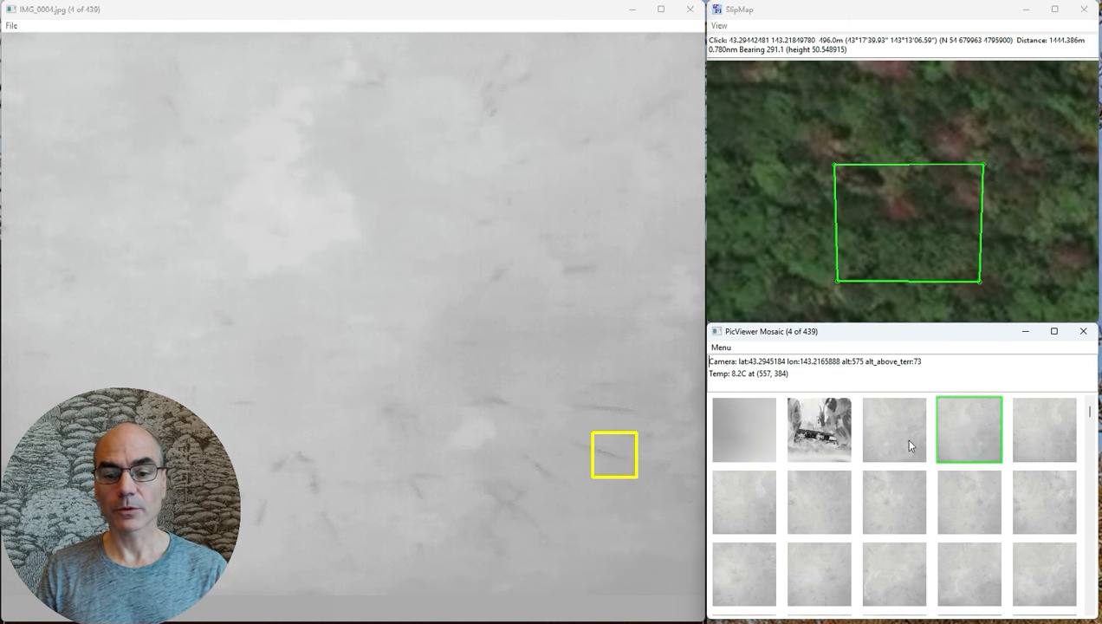
pyautogui.click(1039, 438)
pyautogui.click(967, 430)
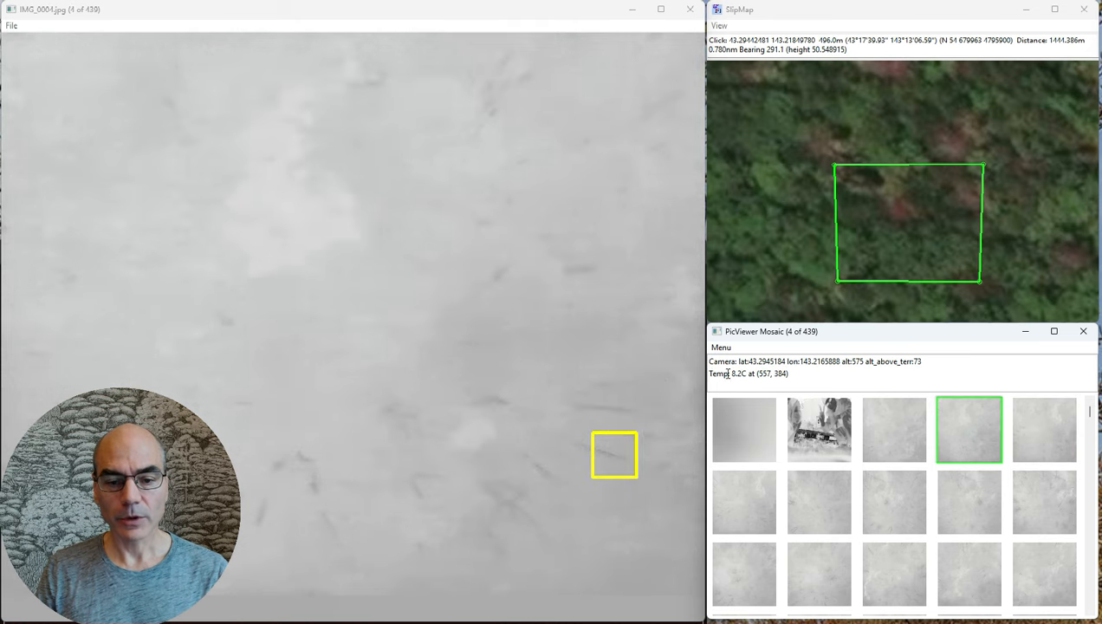
pyautogui.click(713, 374)
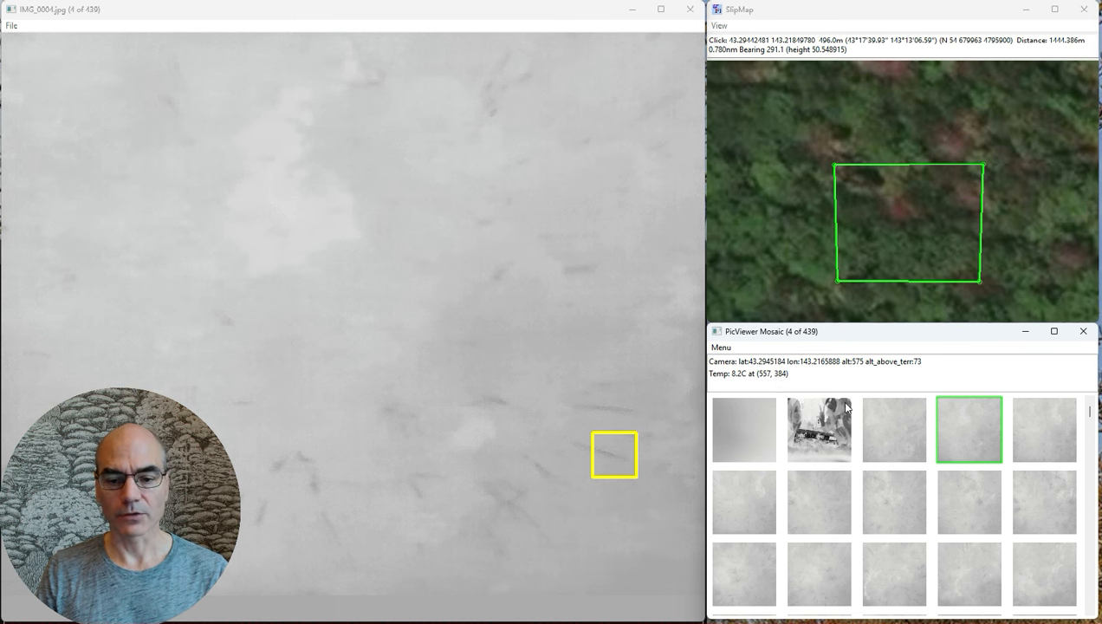
pyautogui.click(883, 438)
pyautogui.click(977, 431)
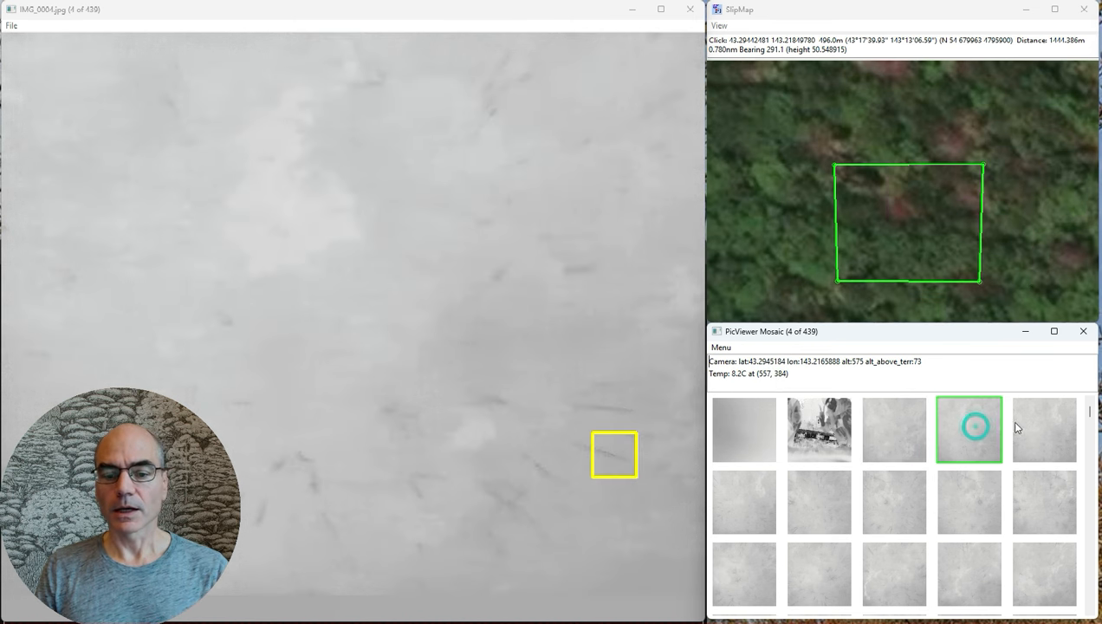
pyautogui.click(1050, 429)
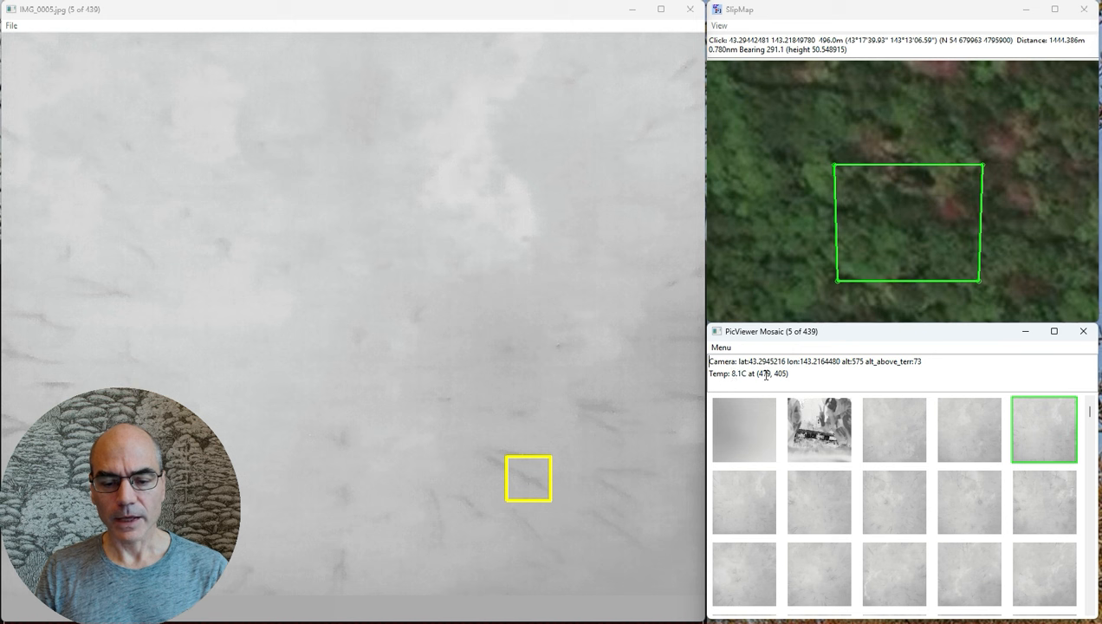
pyautogui.click(870, 429)
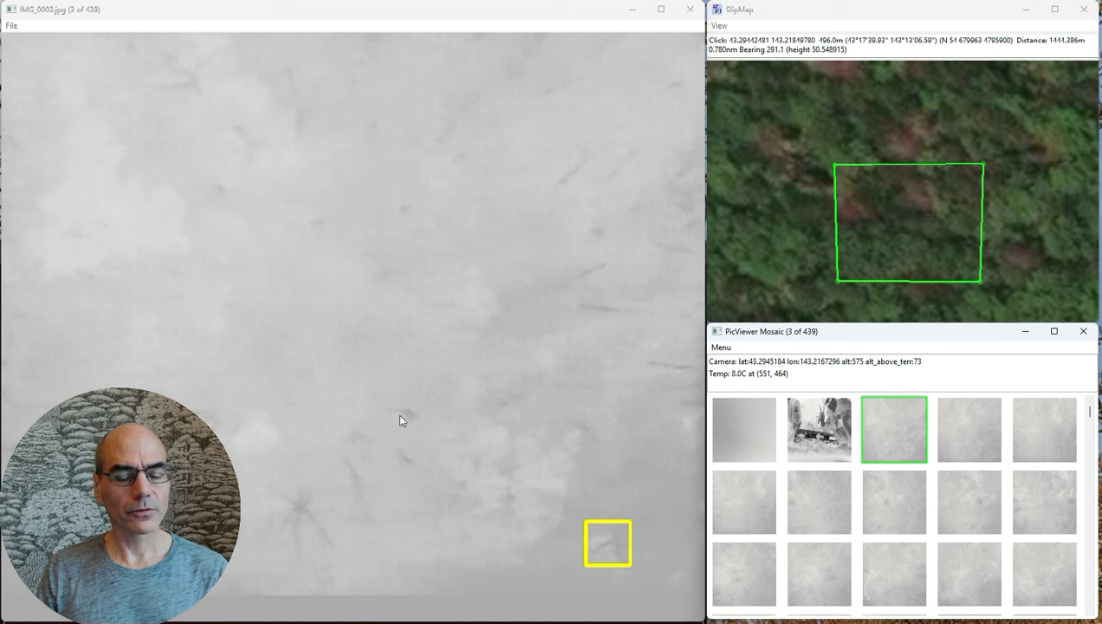
# Step: Mark a rectangular point of interest around the dark spot below the centre of IMG_0003 and compare its map location with IMG_0004
pyautogui.click(274, 15)
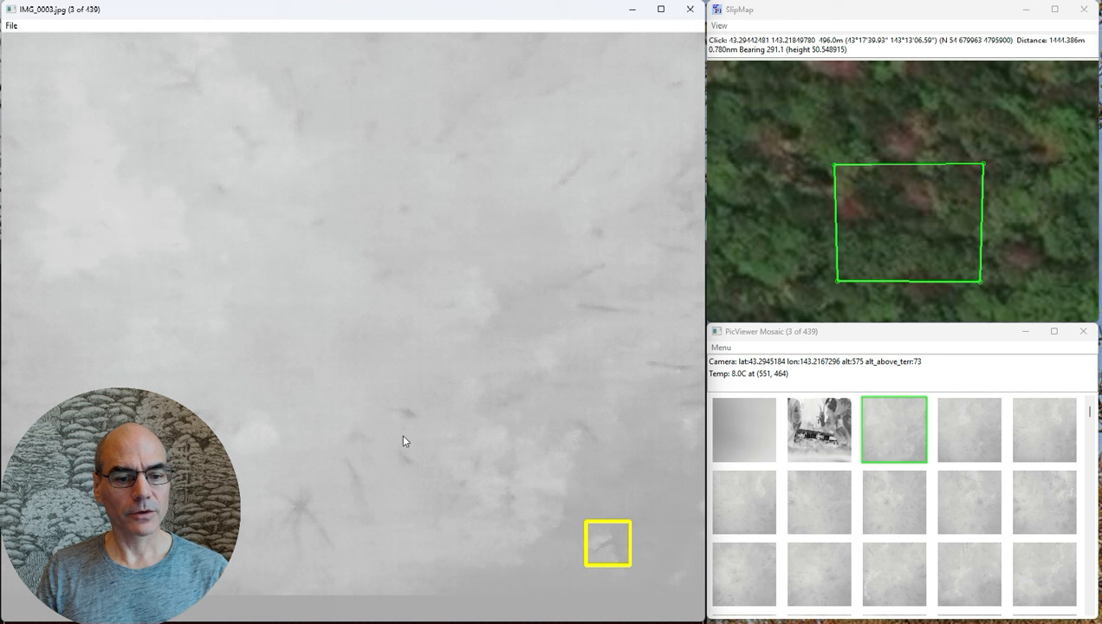
pyautogui.click(355, 371)
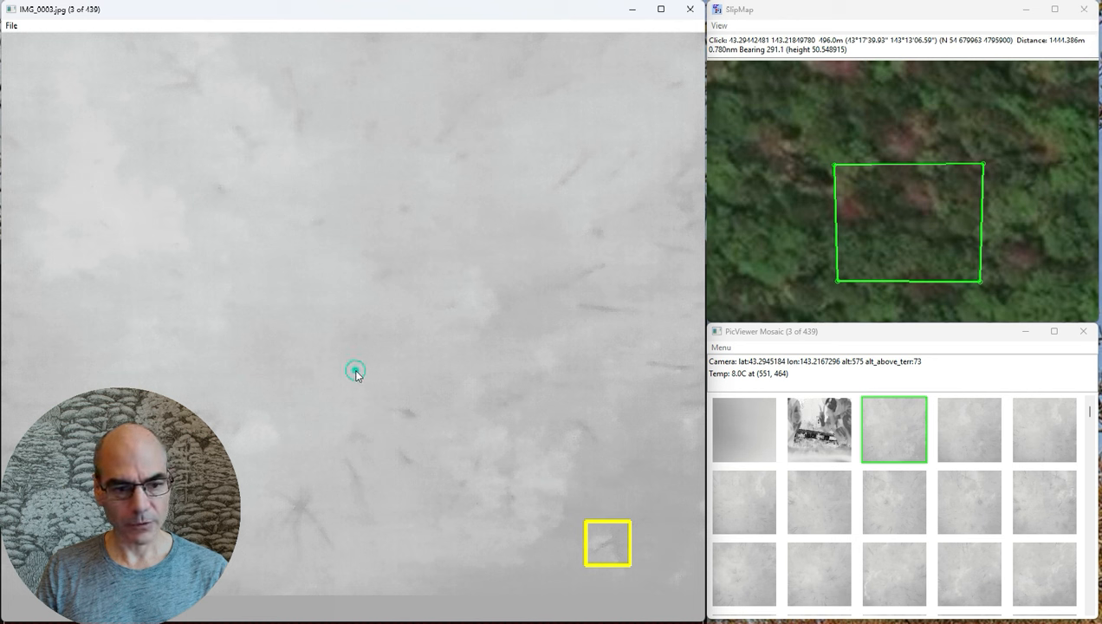
pyautogui.click(454, 461)
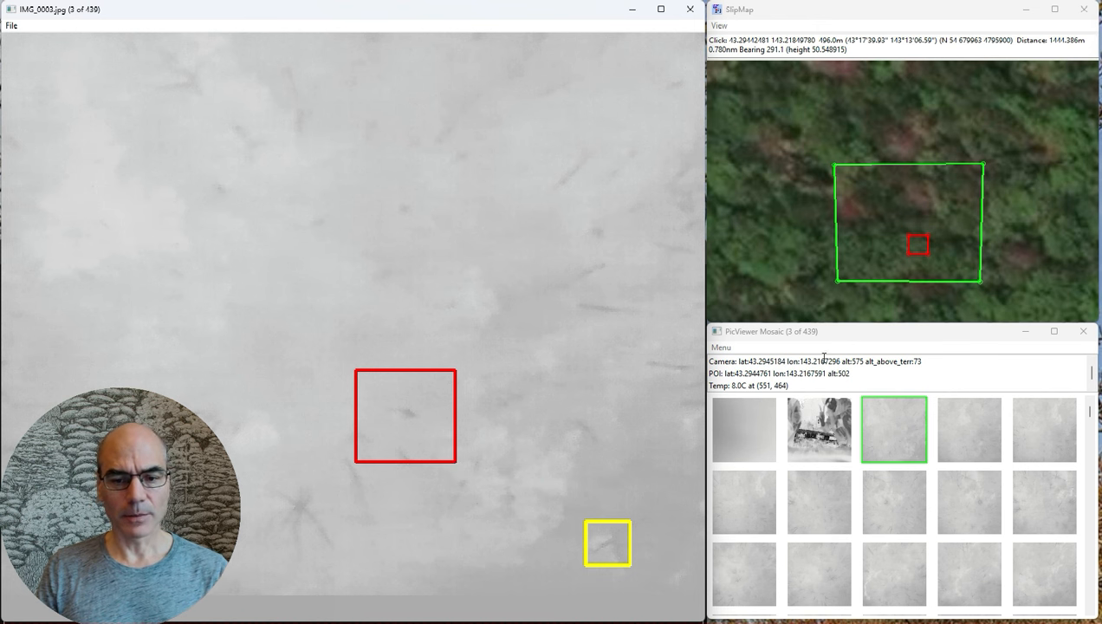
pyautogui.click(966, 433)
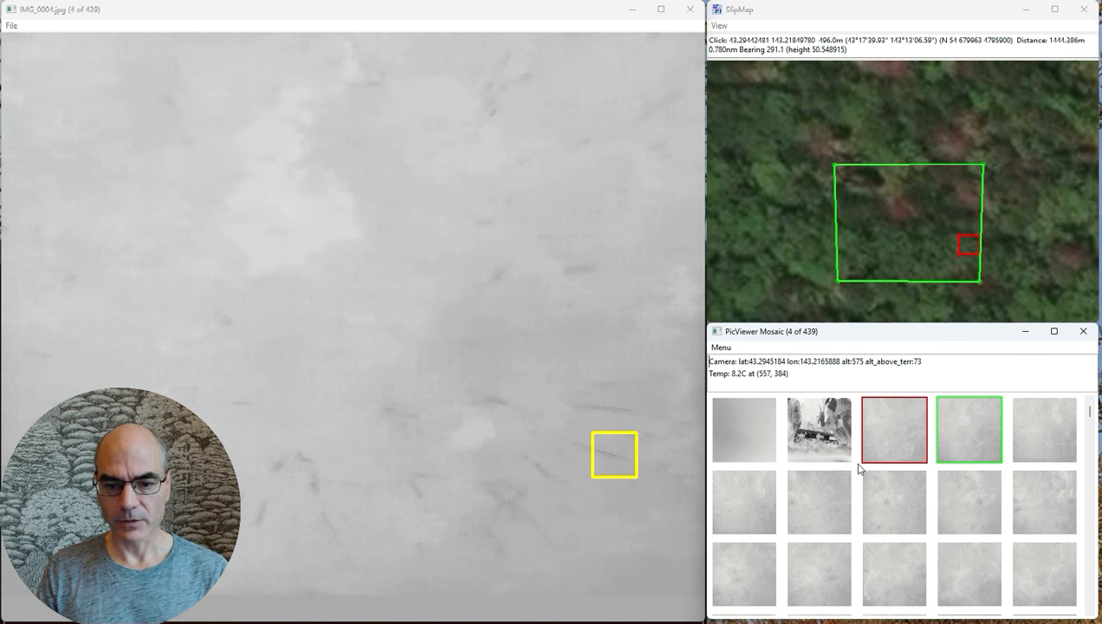
pyautogui.click(898, 437)
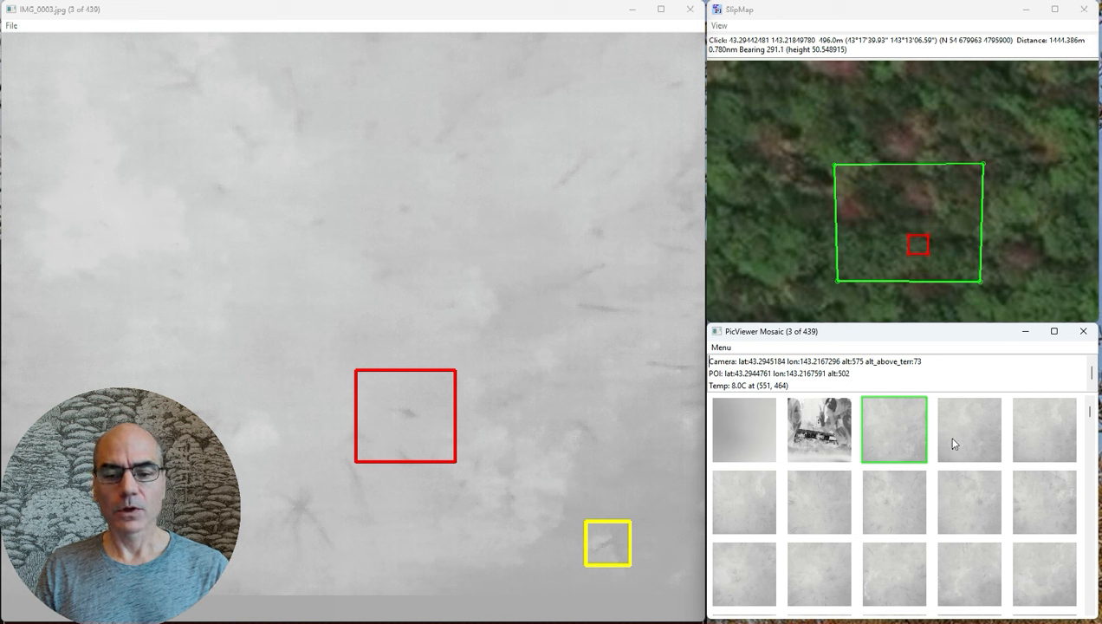
# Step: Sort the mosaic by temperature and view its first three images in turn, ending on IMG_0247
pyautogui.click(722, 349)
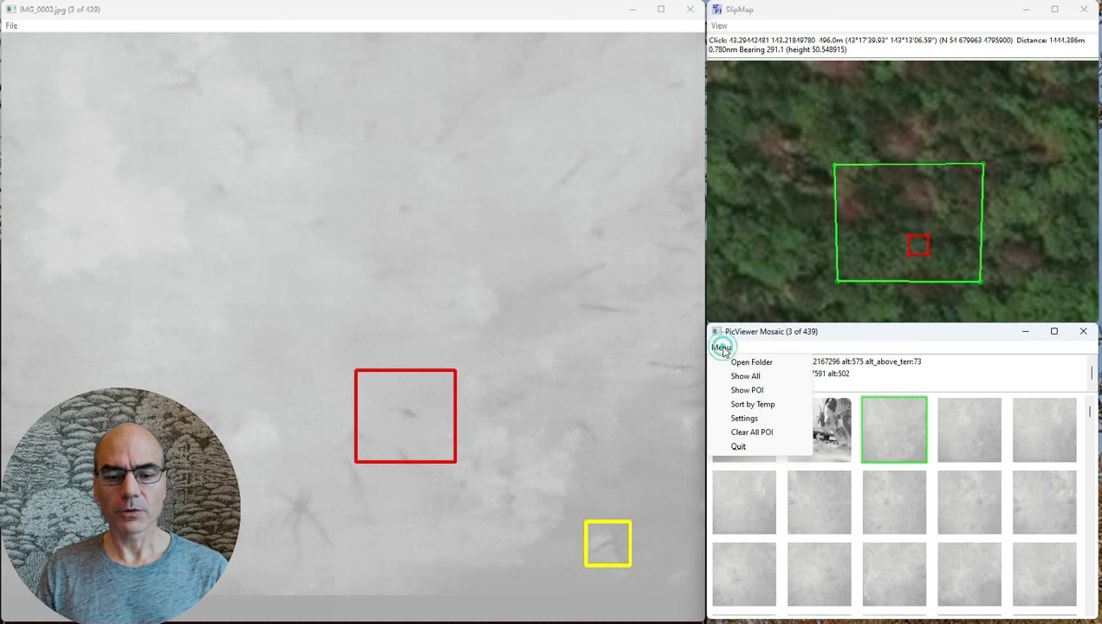
pyautogui.click(742, 404)
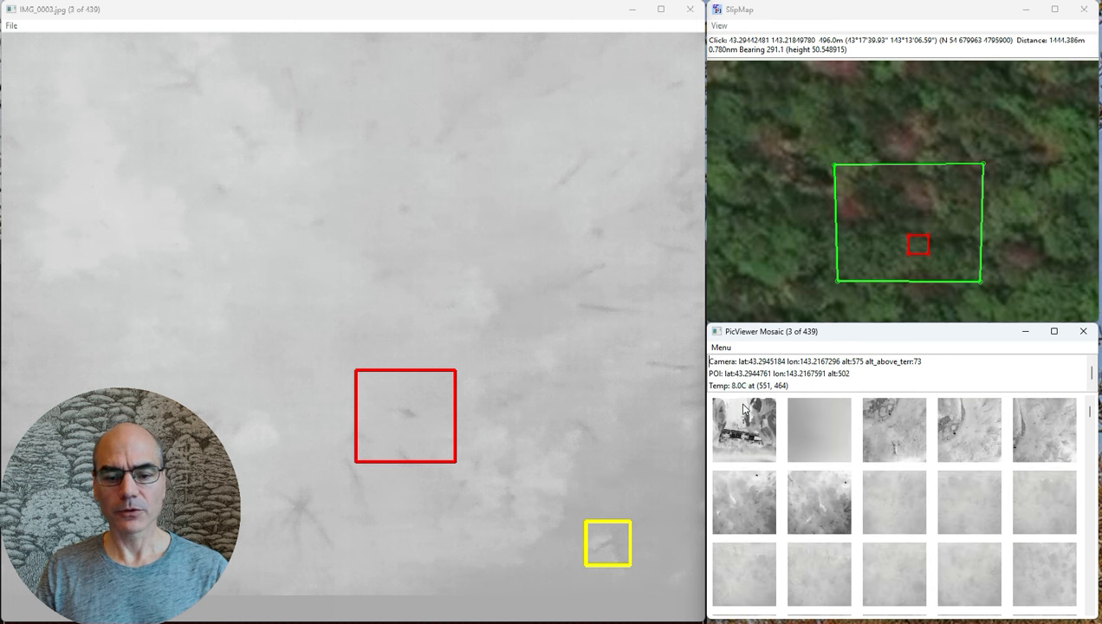
pyautogui.click(741, 428)
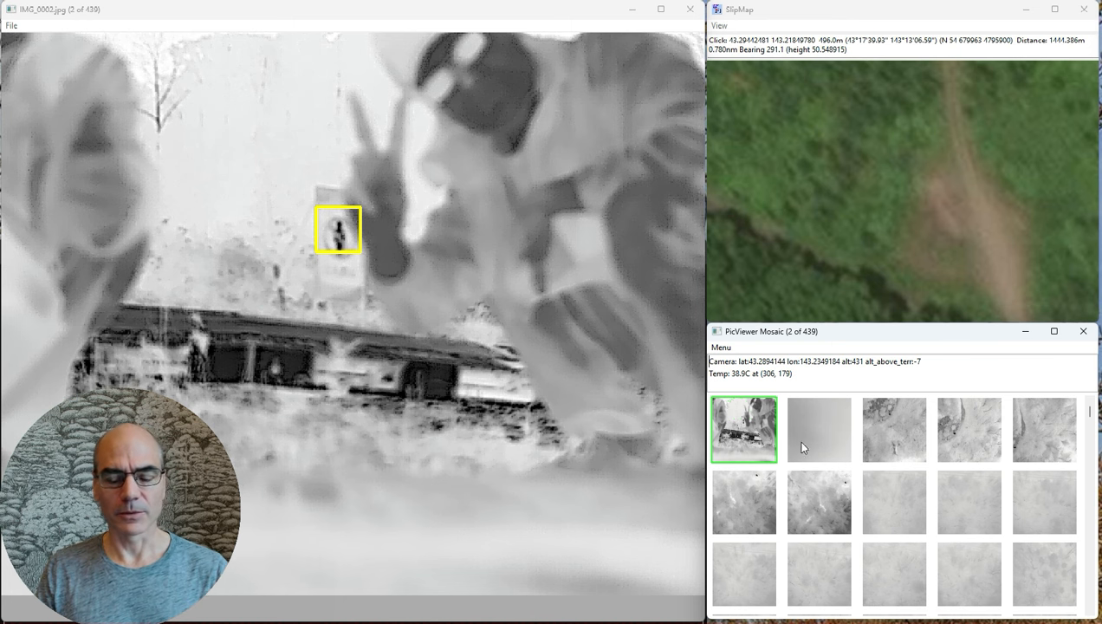
pyautogui.click(826, 446)
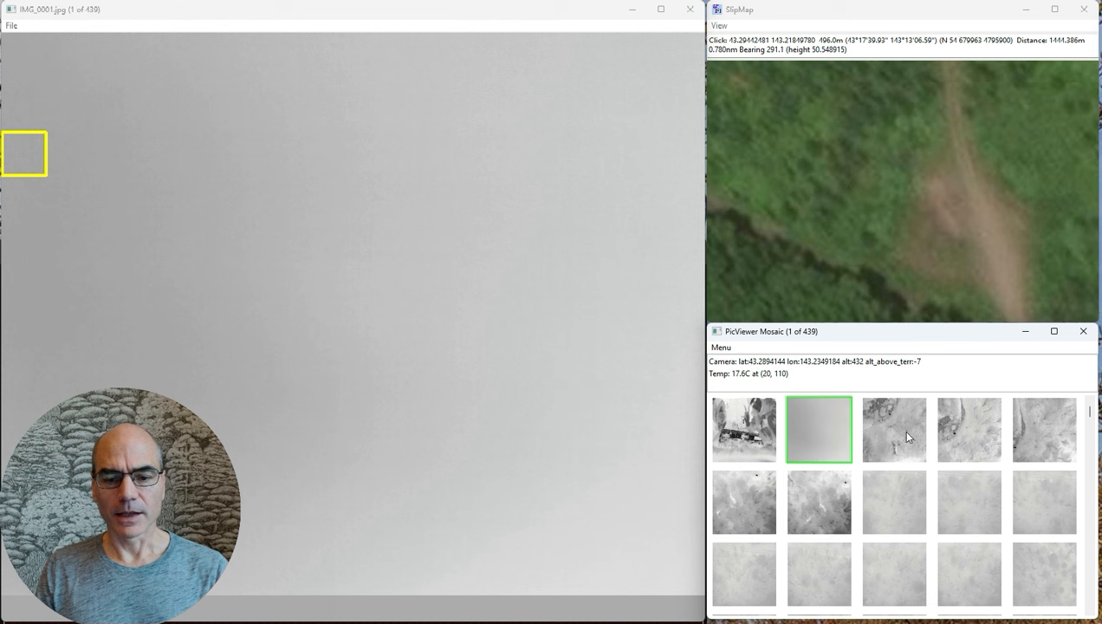
pyautogui.click(877, 440)
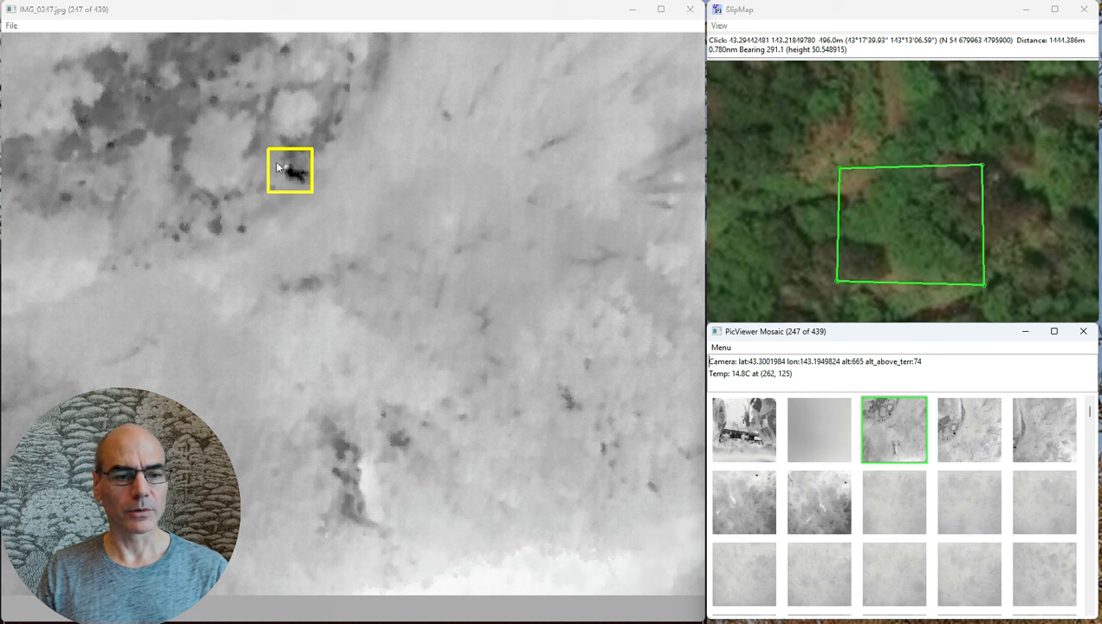
# Step: Mark the hot dark spot inside the yellow box as a point of interest in IMG_0247 and IMG_0248, and view IMG_0249
pyautogui.moveTo(291, 173); pyautogui.dragTo(308, 188)
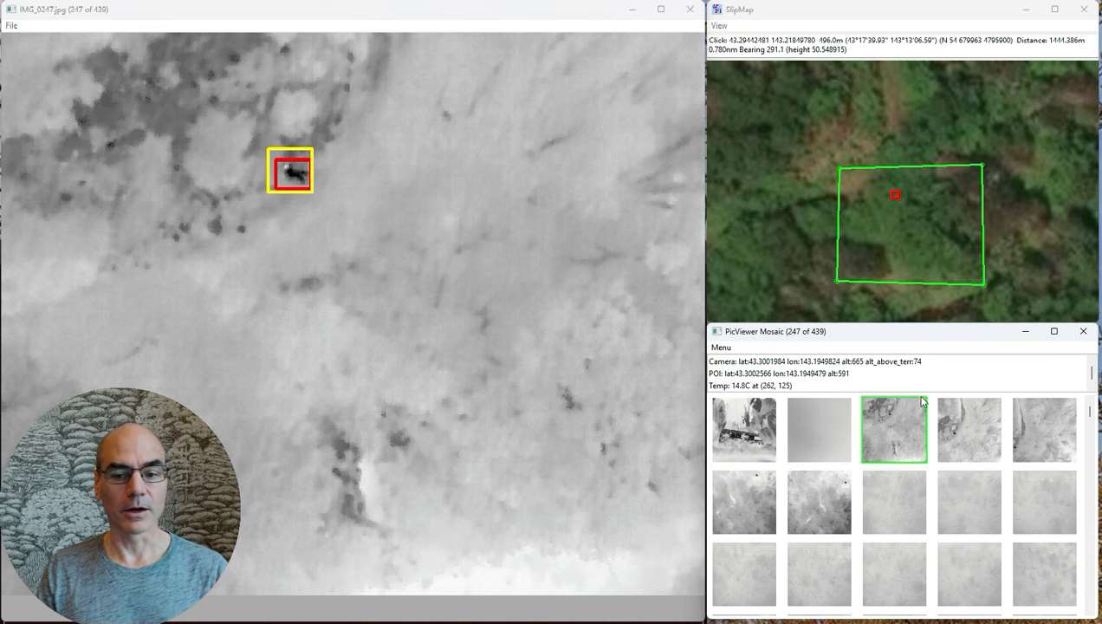
pyautogui.click(965, 438)
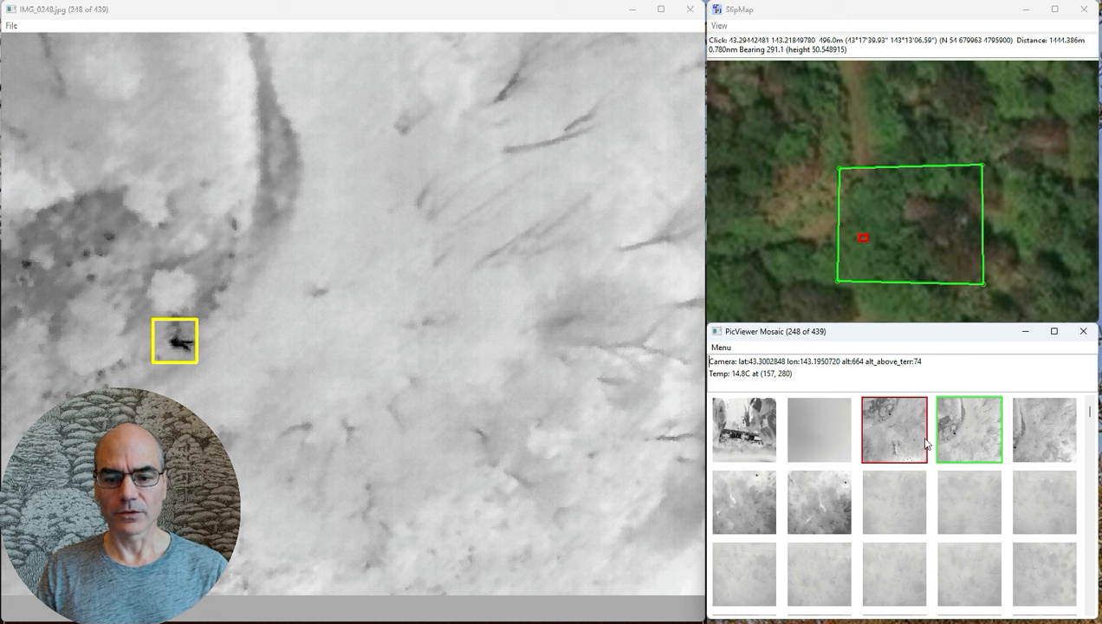
pyautogui.click(163, 325)
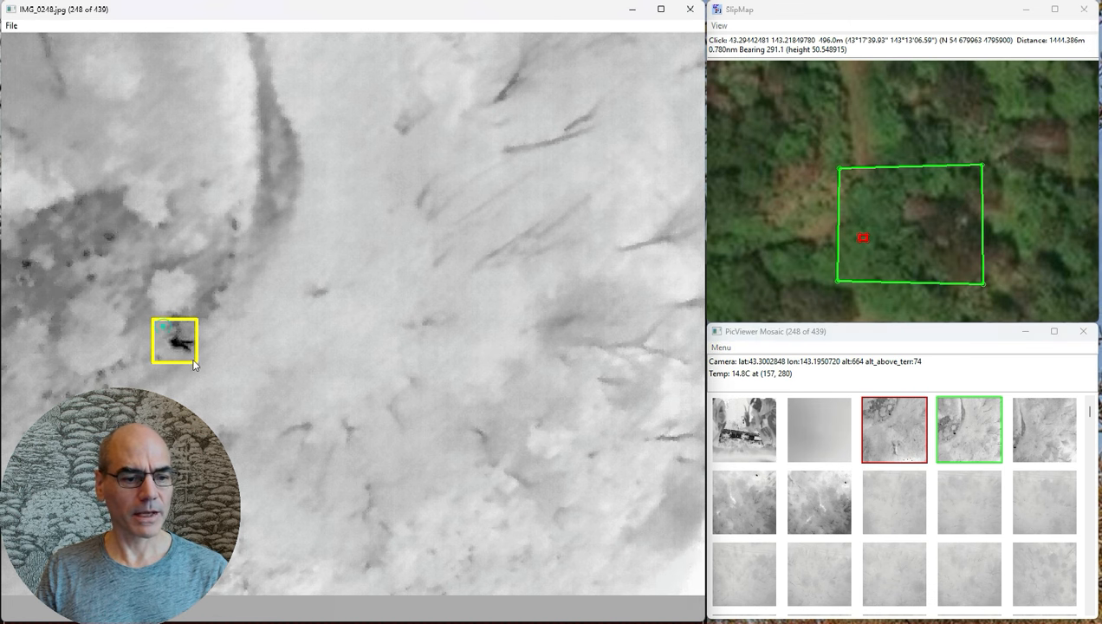
pyautogui.click(1024, 430)
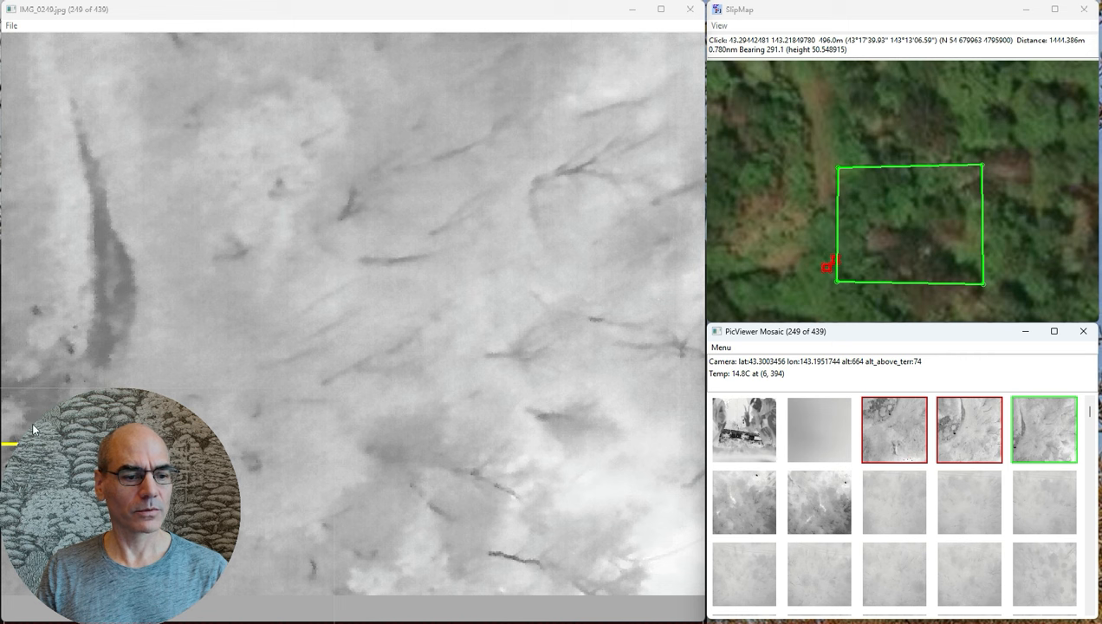
# Step: Mark the hot dark spot as a point of interest in IMG_0082 and IMG_0083, and view the next two images in temperature order
pyautogui.click(737, 506)
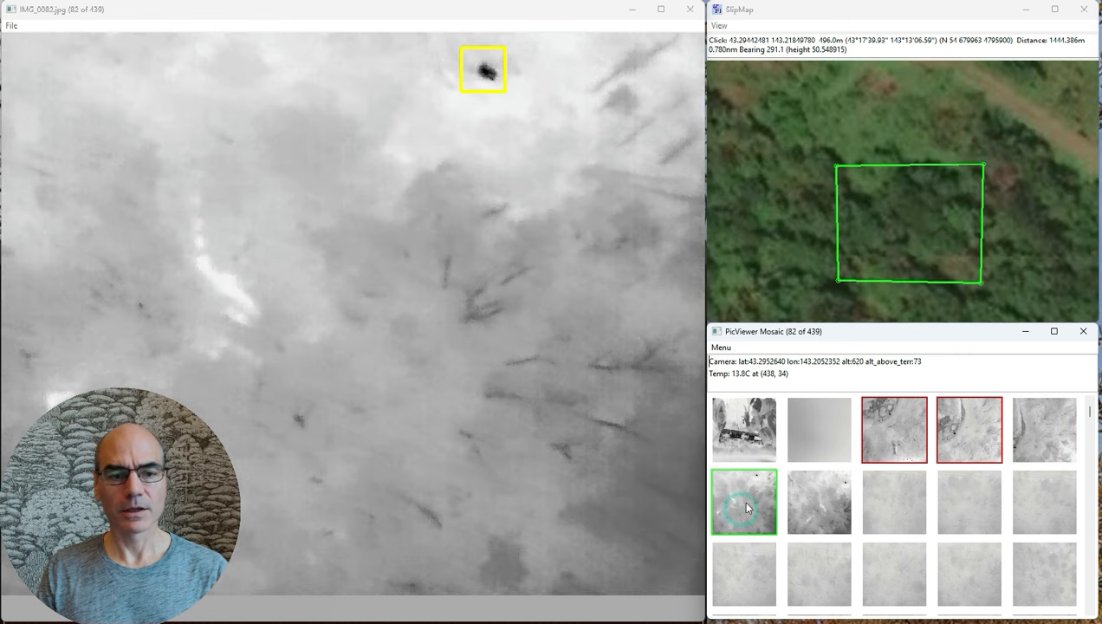
pyautogui.click(472, 57)
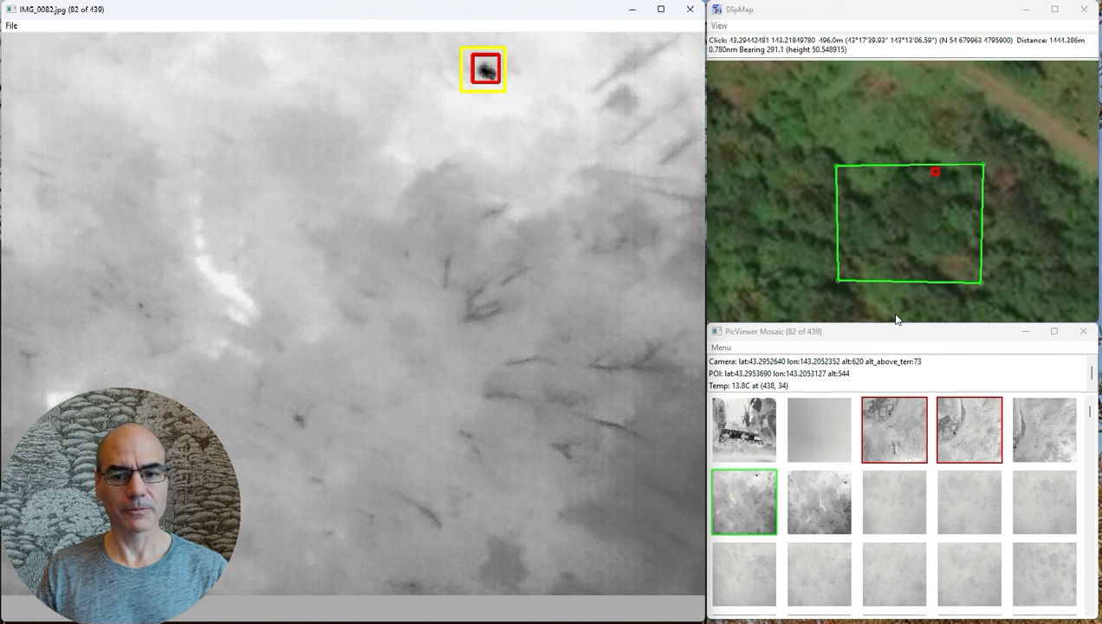
pyautogui.click(817, 503)
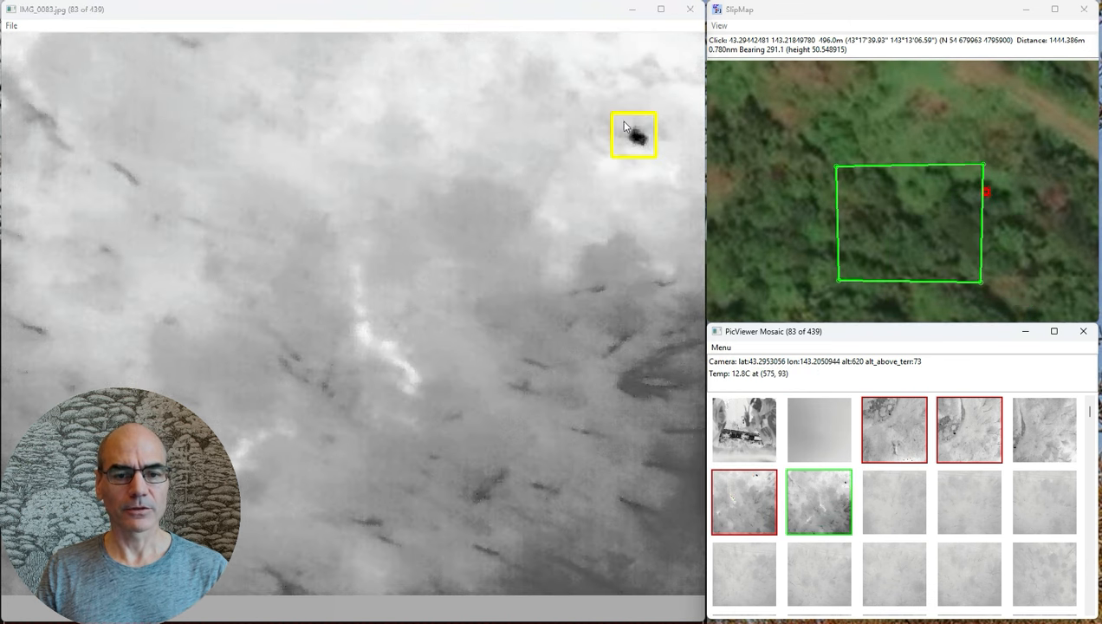
pyautogui.click(637, 140)
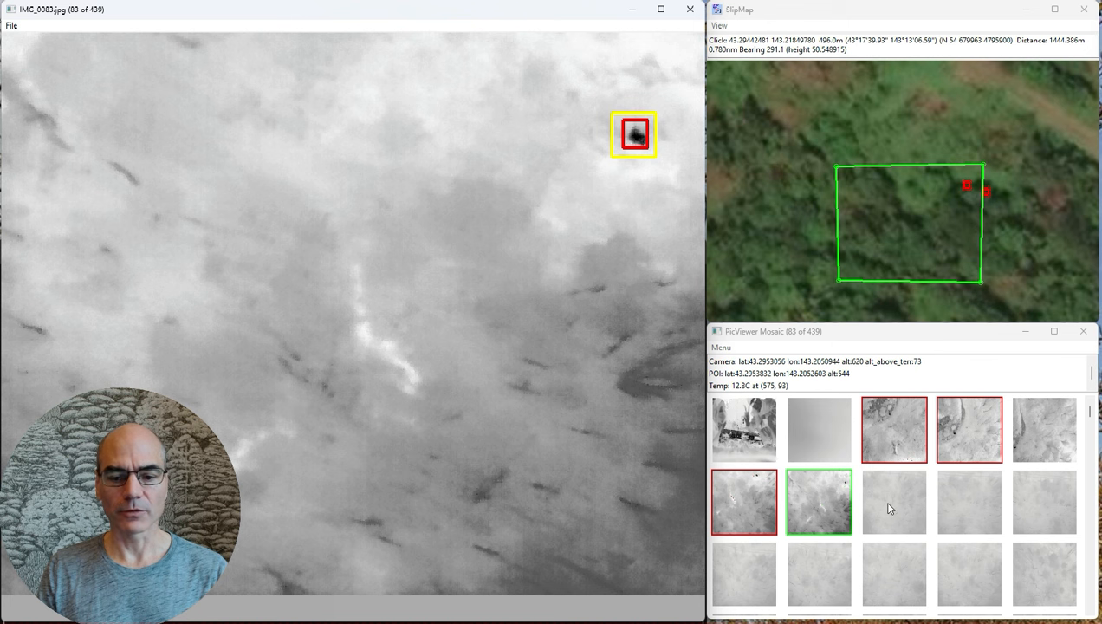
pyautogui.click(888, 507)
pyautogui.click(956, 515)
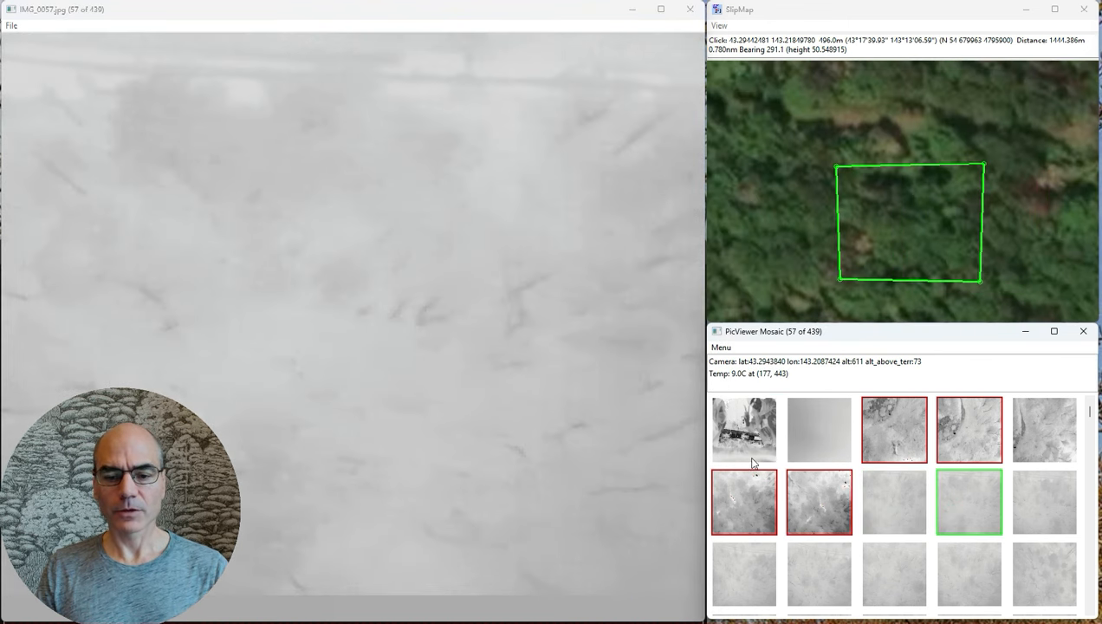
# Step: Filter the mosaic to images with points of interest and view each one in turn, ending on IMG_0248
pyautogui.click(723, 347)
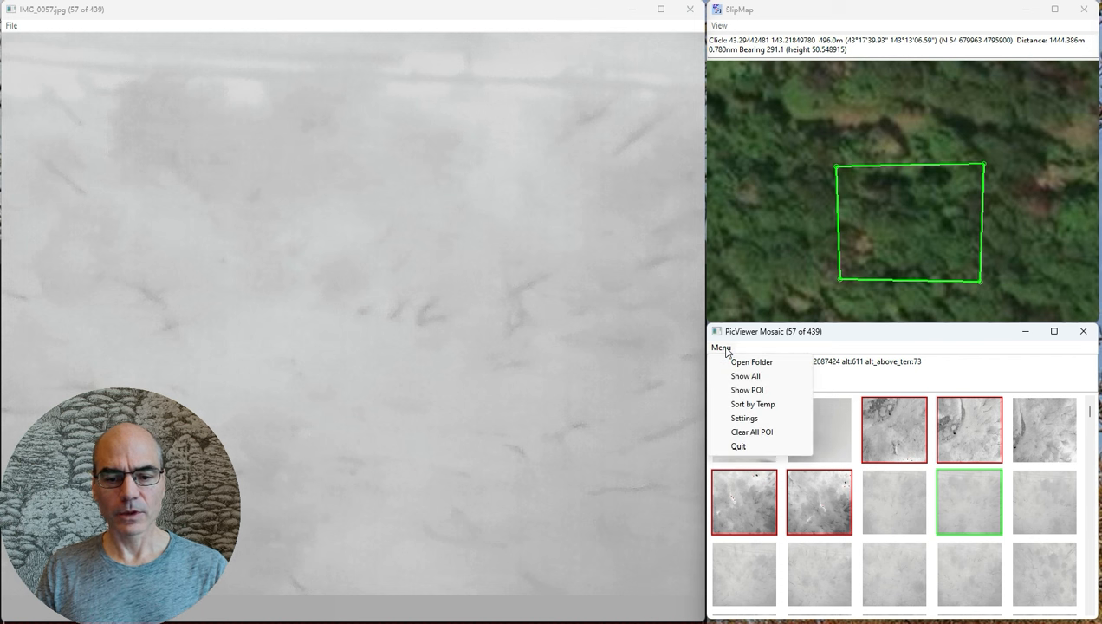
pyautogui.click(763, 392)
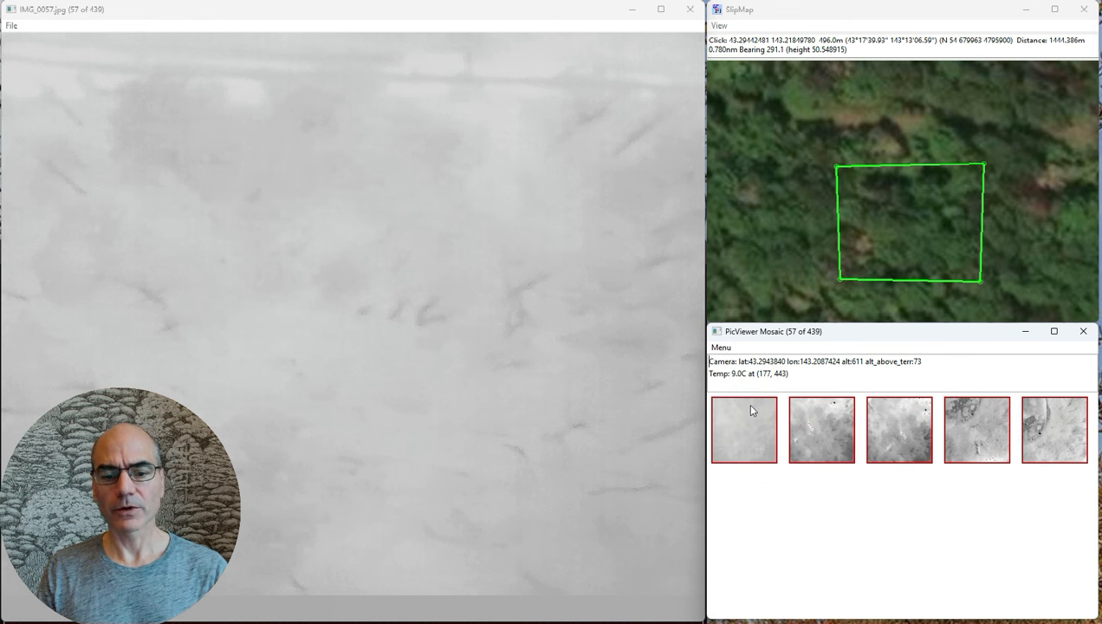
pyautogui.click(750, 426)
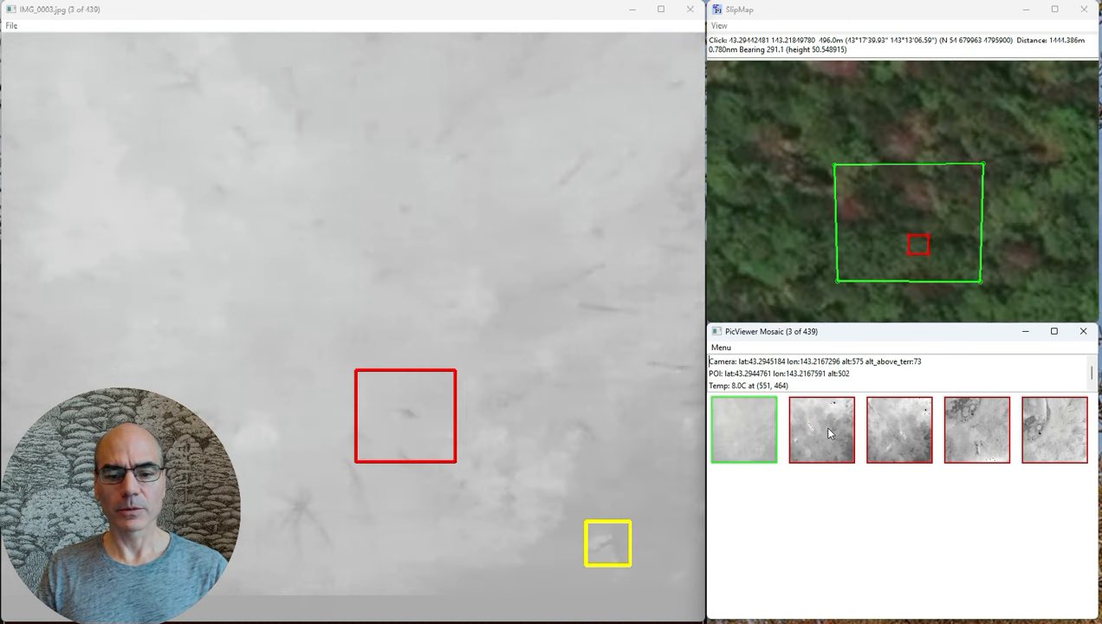
pyautogui.click(829, 429)
pyautogui.click(894, 429)
pyautogui.click(979, 428)
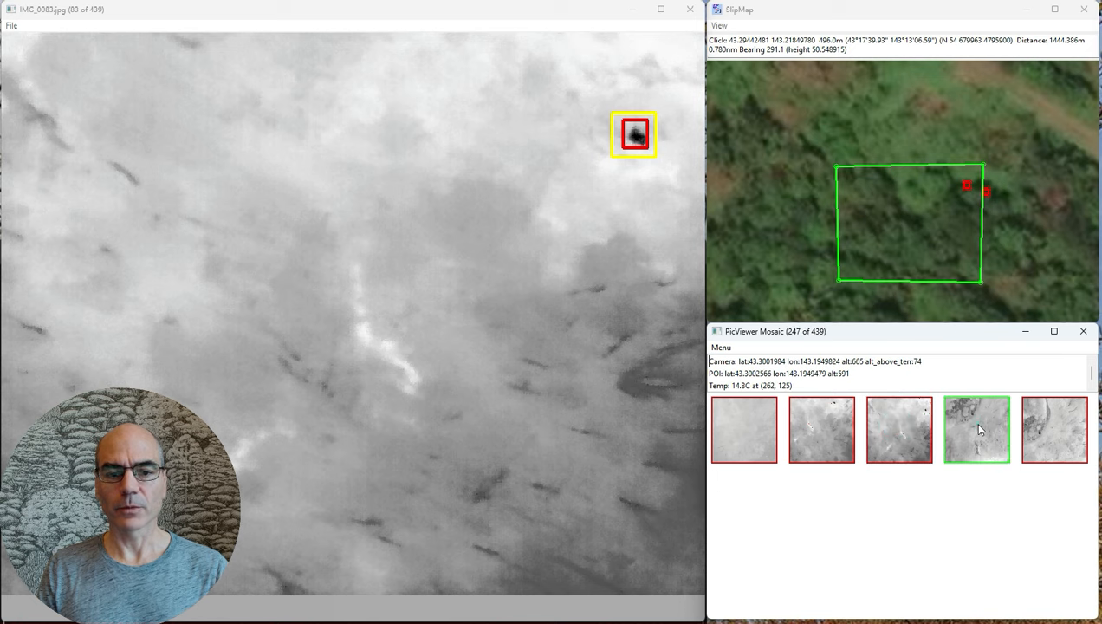
pyautogui.click(1051, 428)
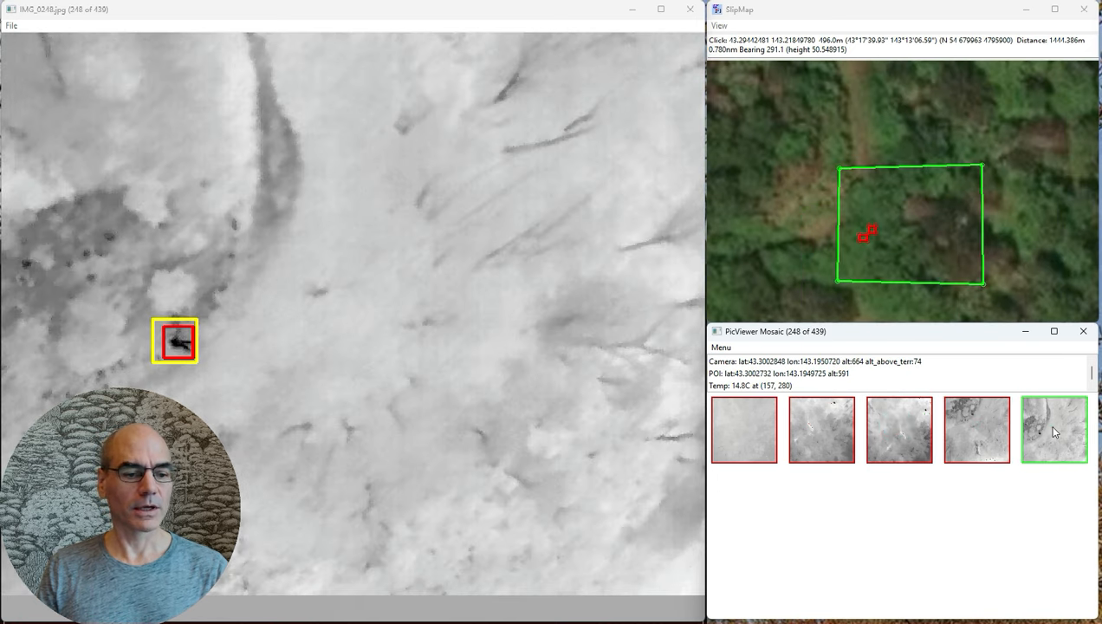
# Step: Switch back and forth between IMG_0247 and IMG_0248 to compare their marked hot spots, ending on IMG_0248
pyautogui.click(998, 438)
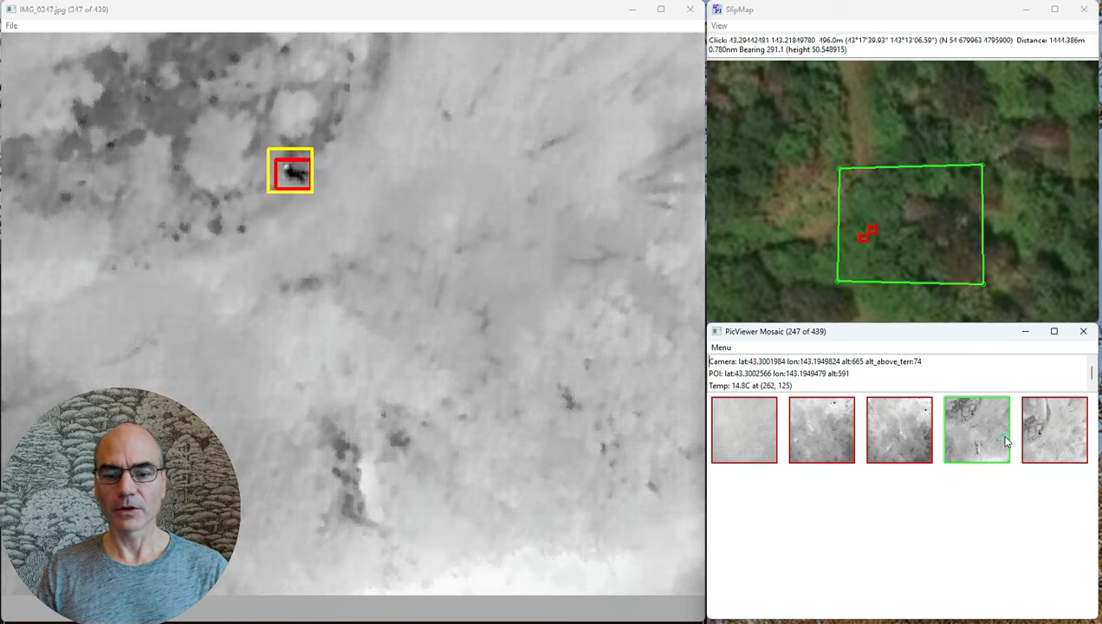
pyautogui.click(1038, 433)
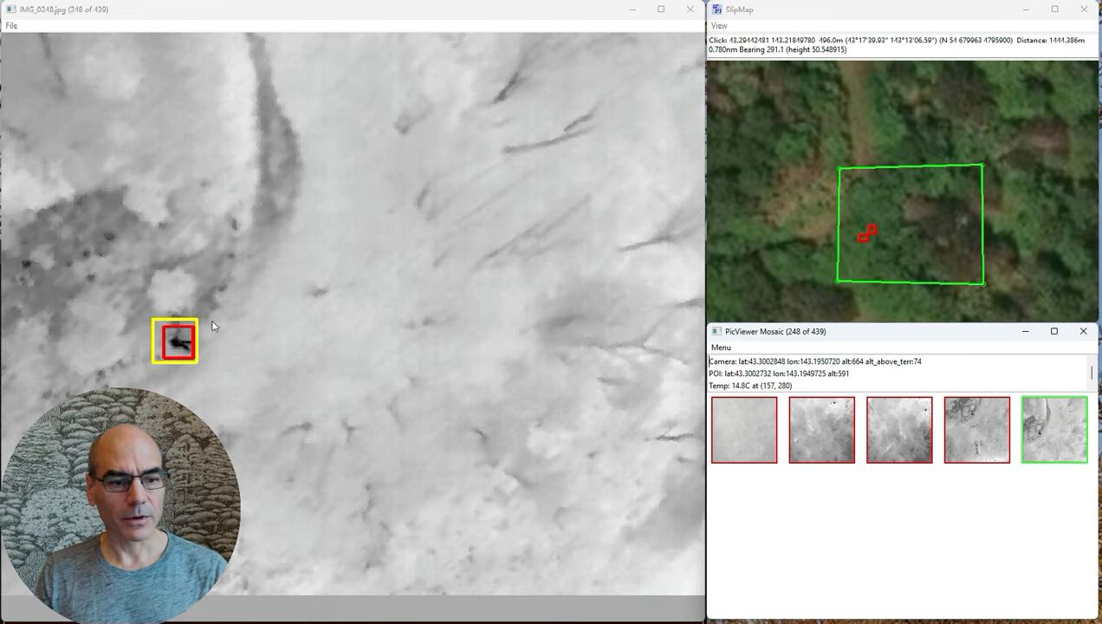
pyautogui.click(979, 434)
pyautogui.click(1043, 435)
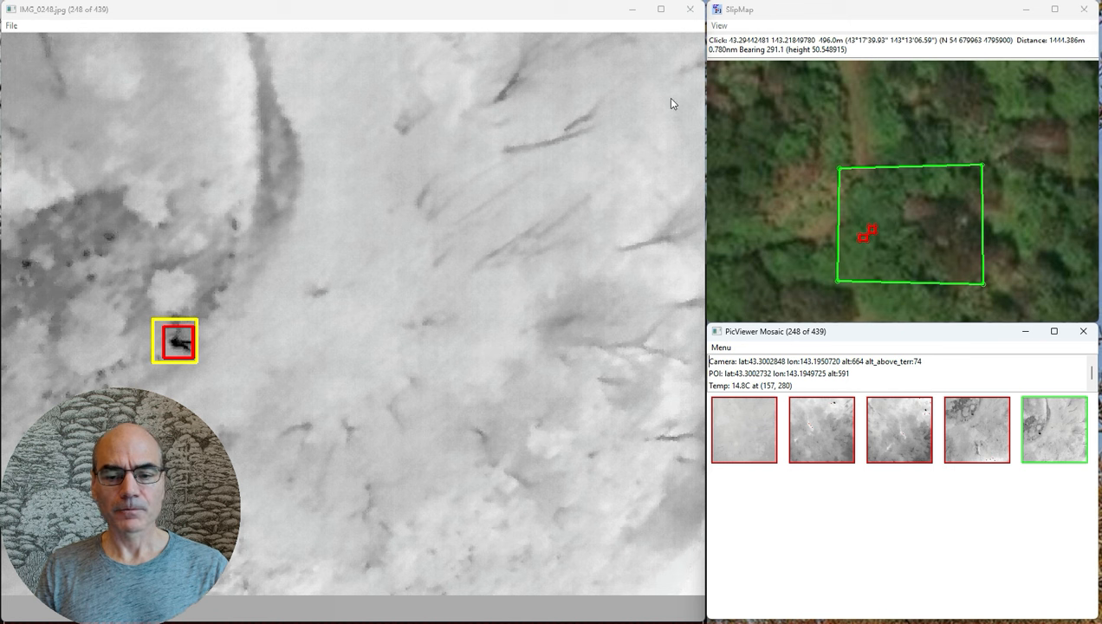
# Step: Pick the marked location and the midpoint between the two red markers on the map to check coordinates and distance
pyautogui.click(862, 236)
pyautogui.scroll(1, 864, 242)
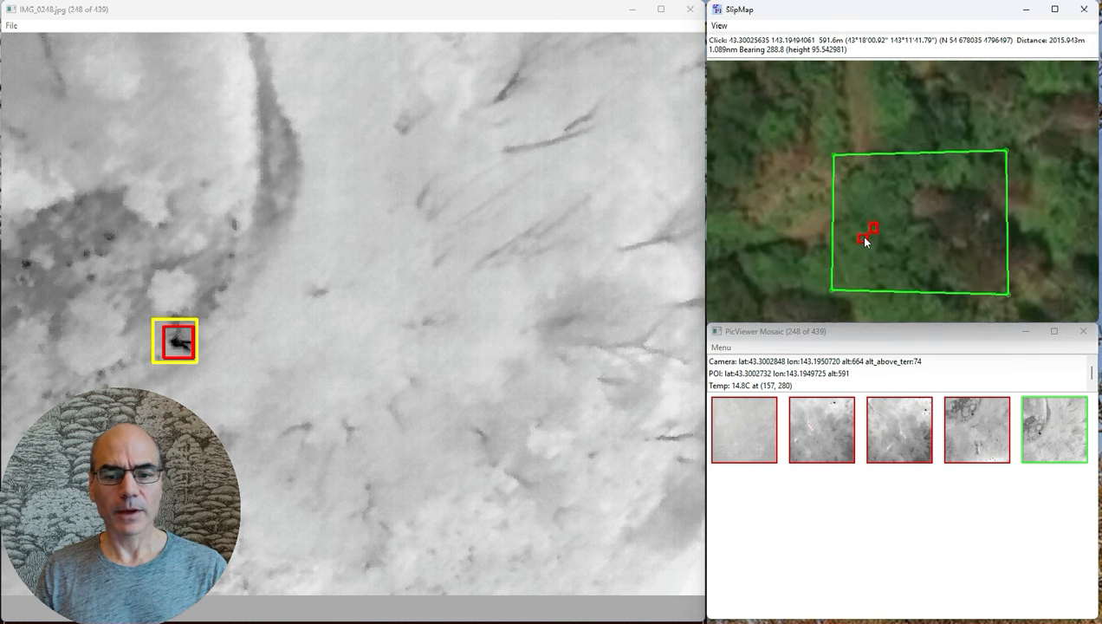
pyautogui.scroll(2, 860, 236)
pyautogui.scroll(-1, 858, 235)
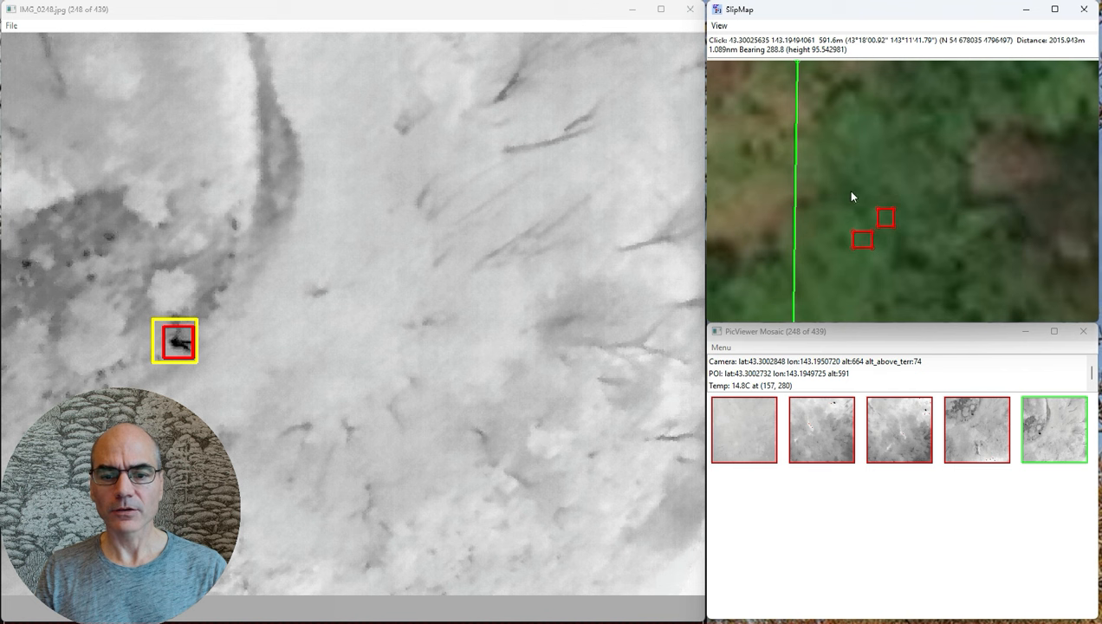
pyautogui.click(874, 229)
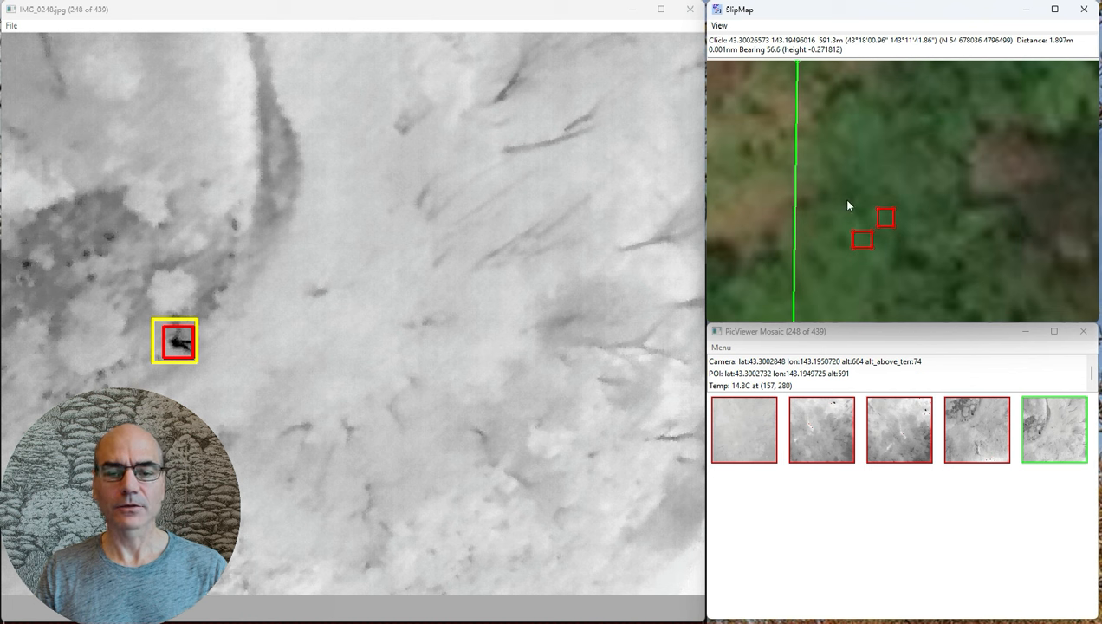
pyautogui.click(870, 227)
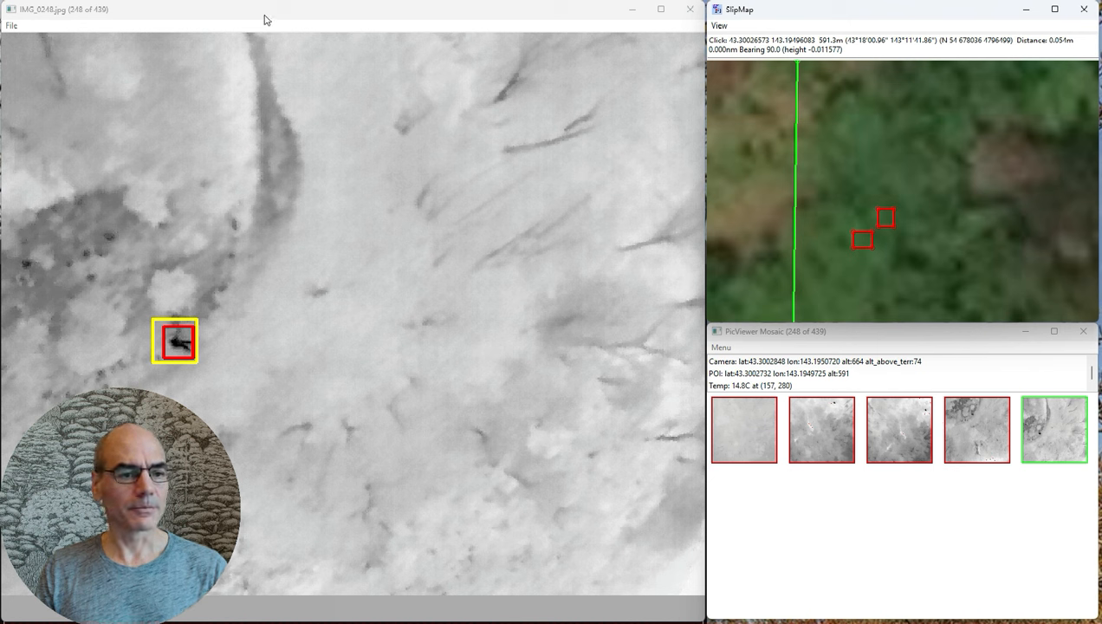
pyautogui.scroll(-2, 849, 231)
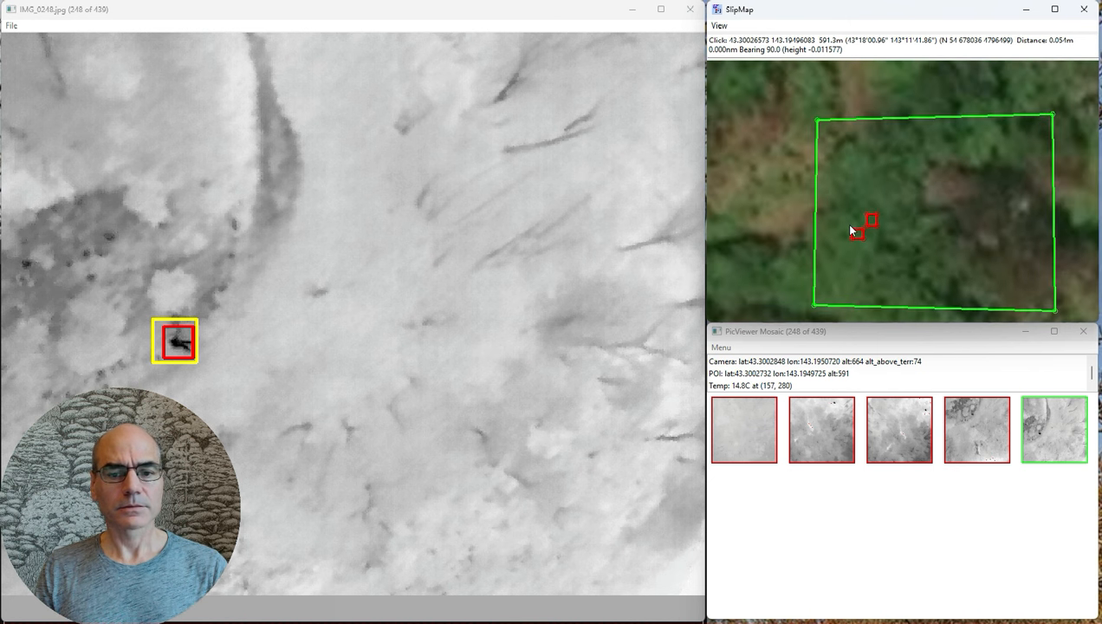
# Step: Clear the point of interest from IMG_0248, and step to the neighbouring image and back
pyautogui.click(274, 14)
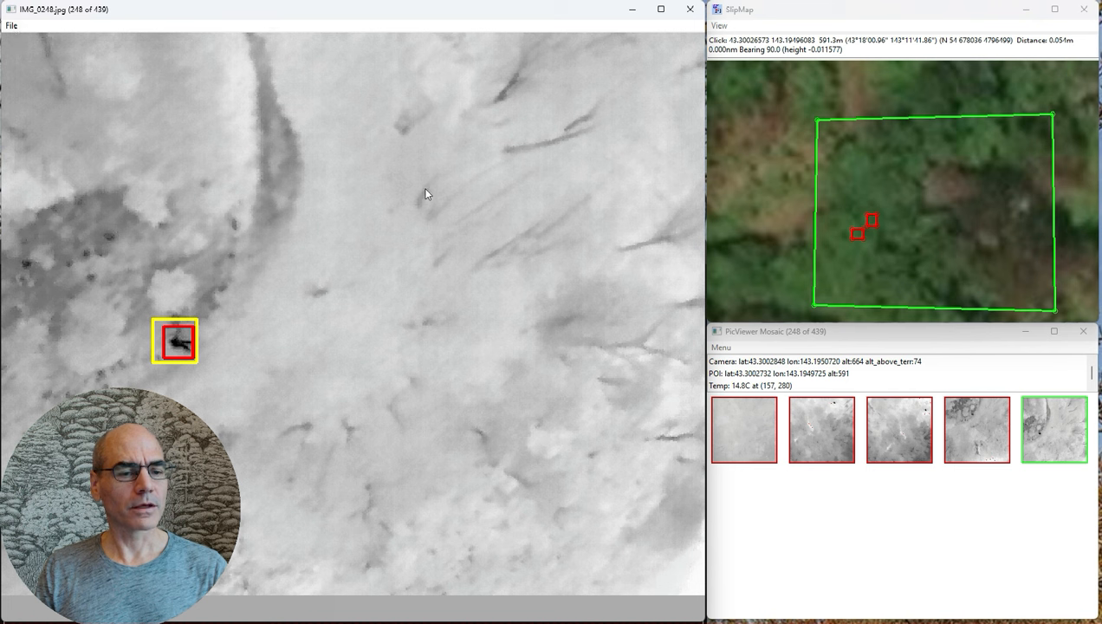
pyautogui.click(11, 25)
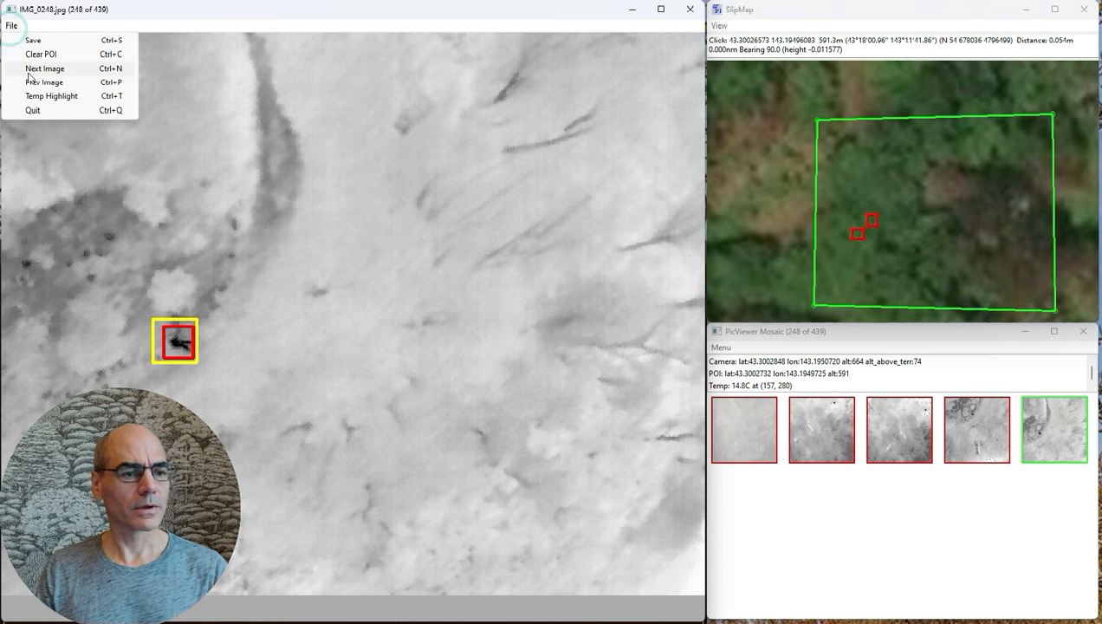
pyautogui.click(32, 56)
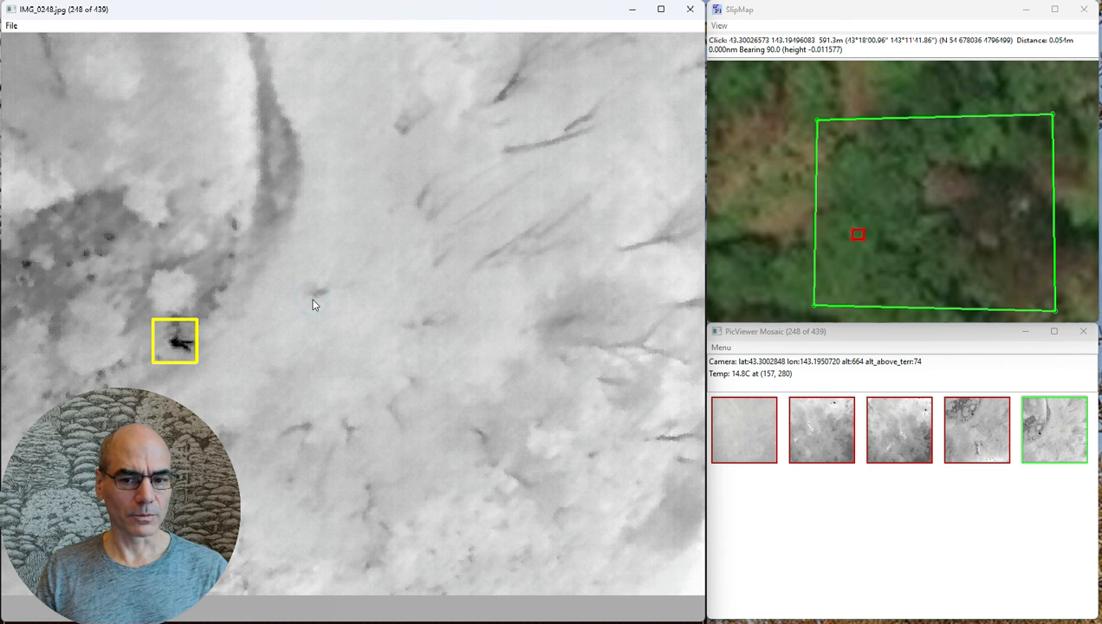
pyautogui.press('Right')
pyautogui.press('Left')
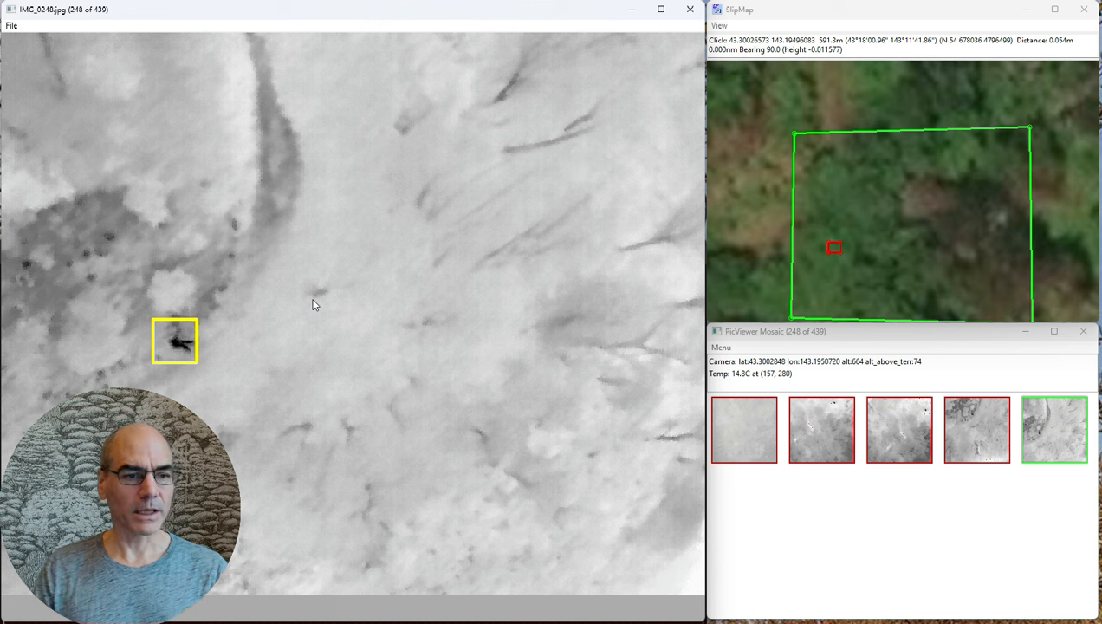
# Step: Turn the temperature highlight in IMG_0248 off and back on
pyautogui.click(21, 26)
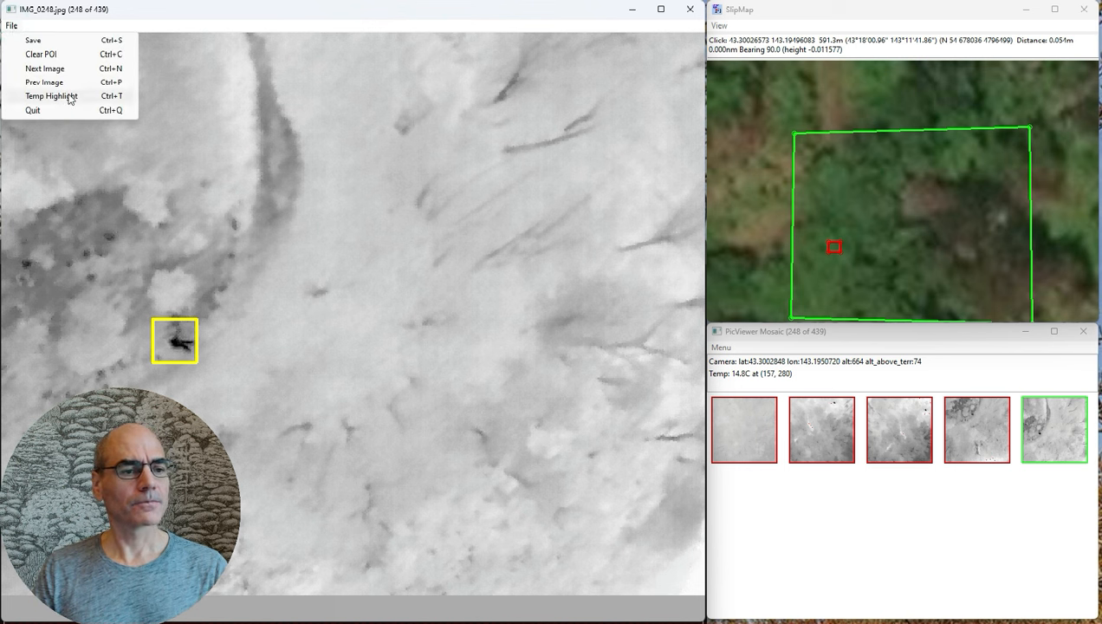
pyautogui.click(199, 21)
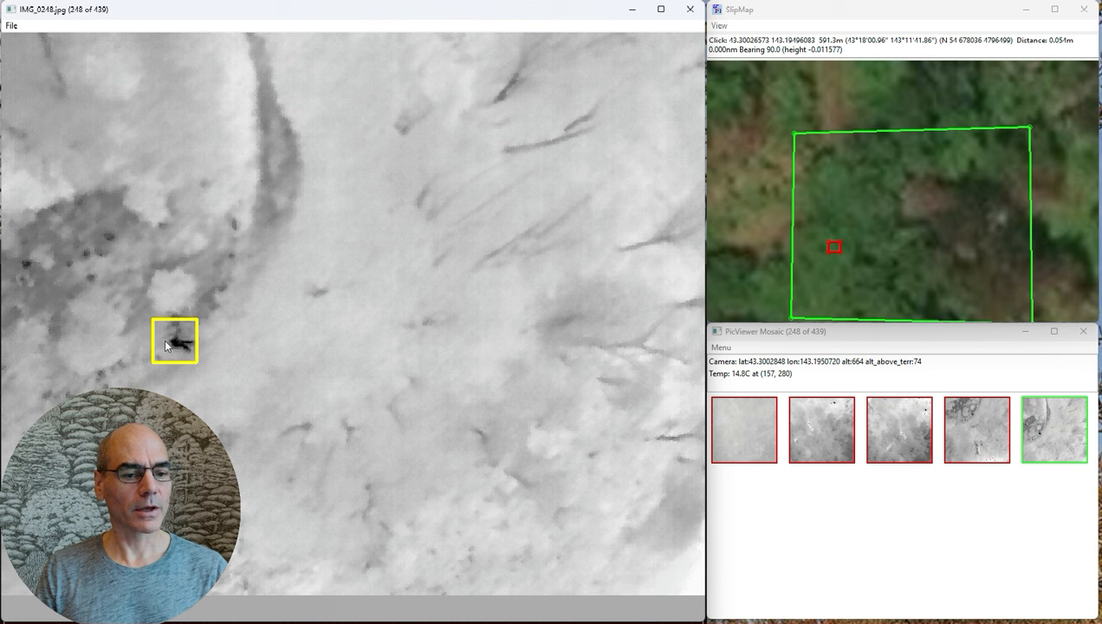
pyautogui.click(11, 25)
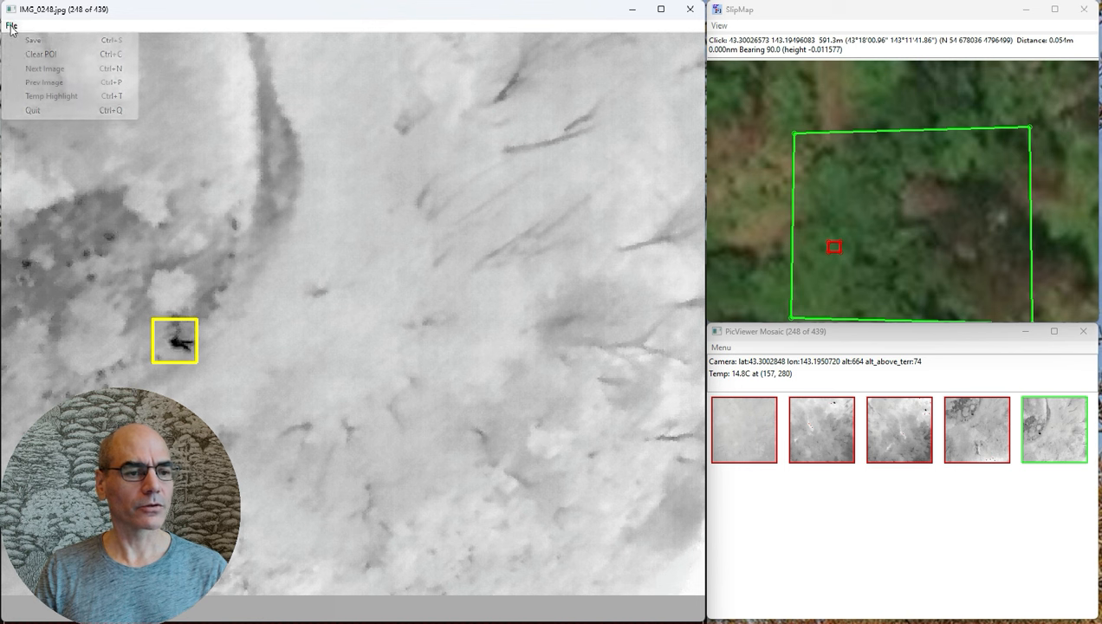
pyautogui.click(49, 98)
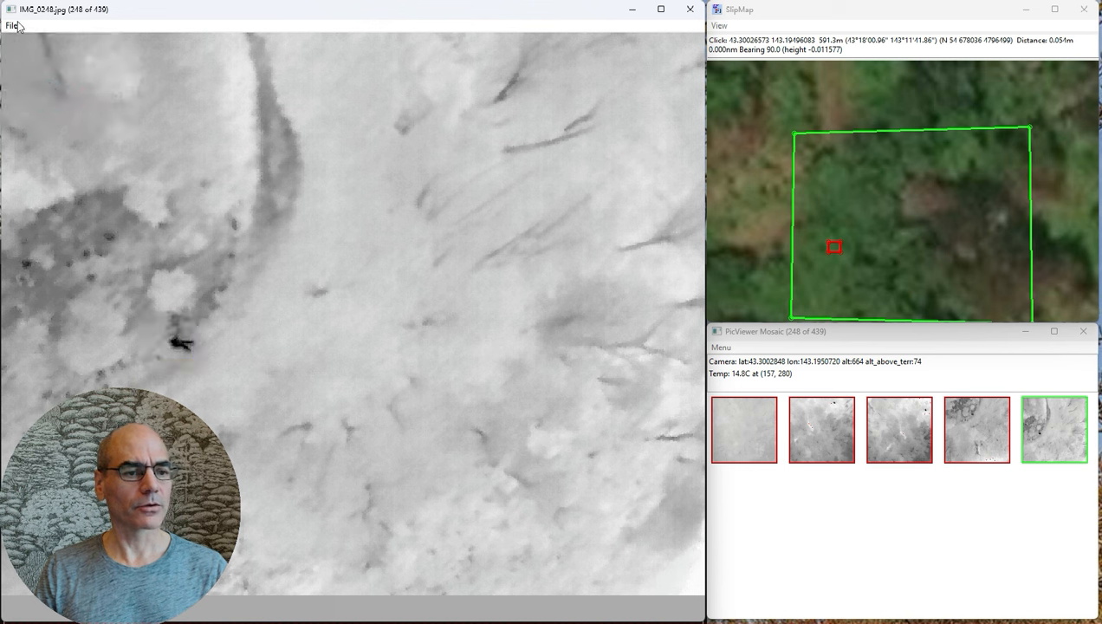
pyautogui.click(12, 25)
pyautogui.click(48, 98)
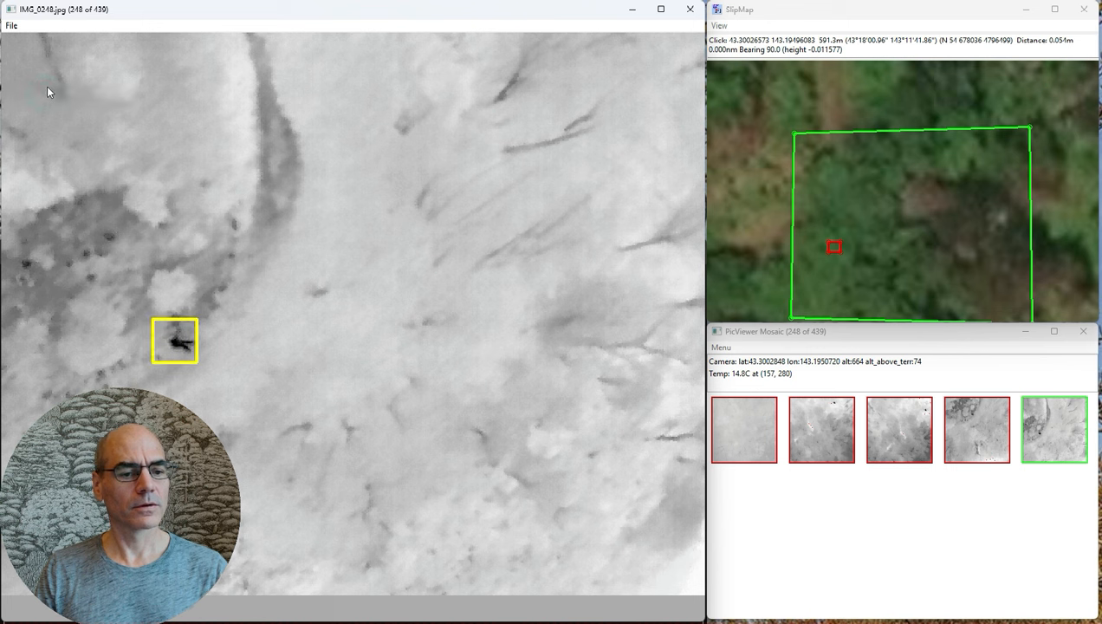
# Step: View IMG_0003 and restore the mosaic to showing all images
pyautogui.click(746, 438)
pyautogui.click(721, 348)
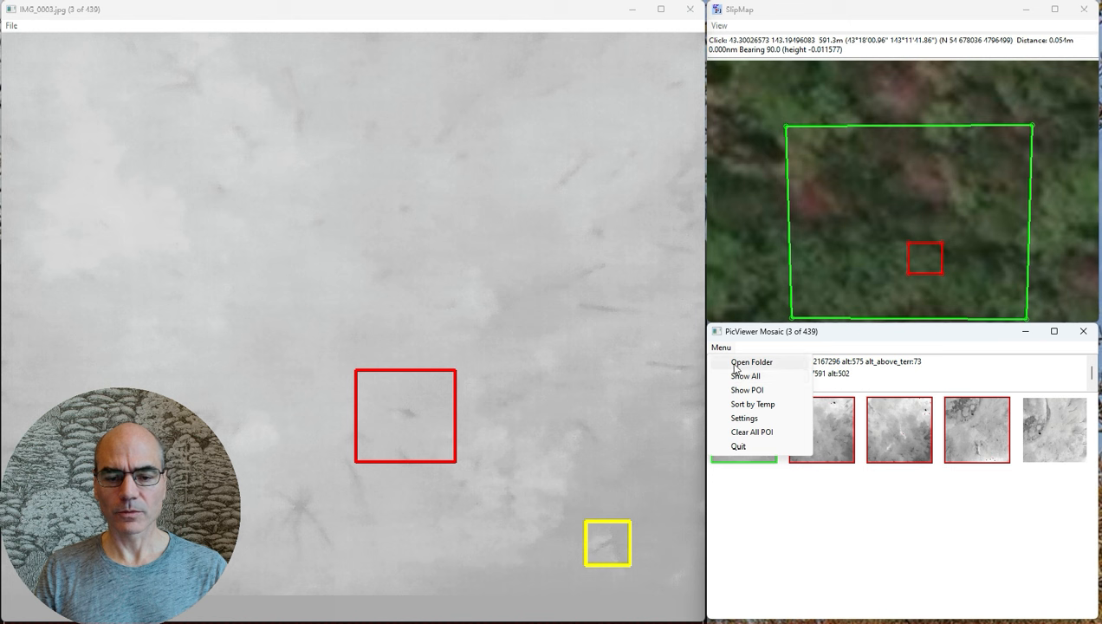
pyautogui.click(738, 375)
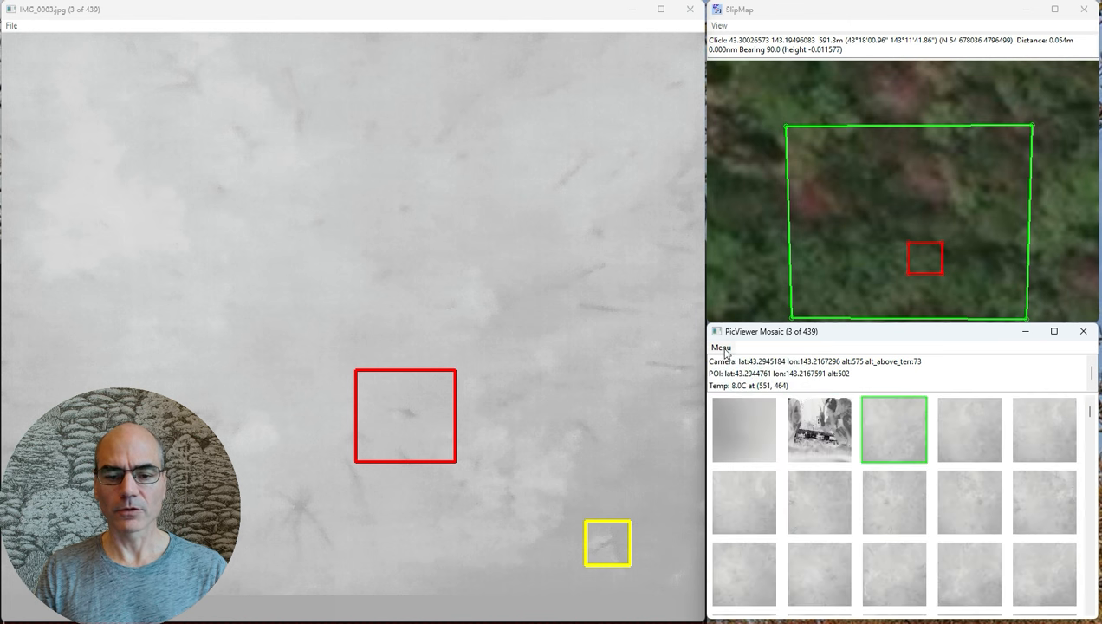
pyautogui.click(722, 348)
pyautogui.click(979, 378)
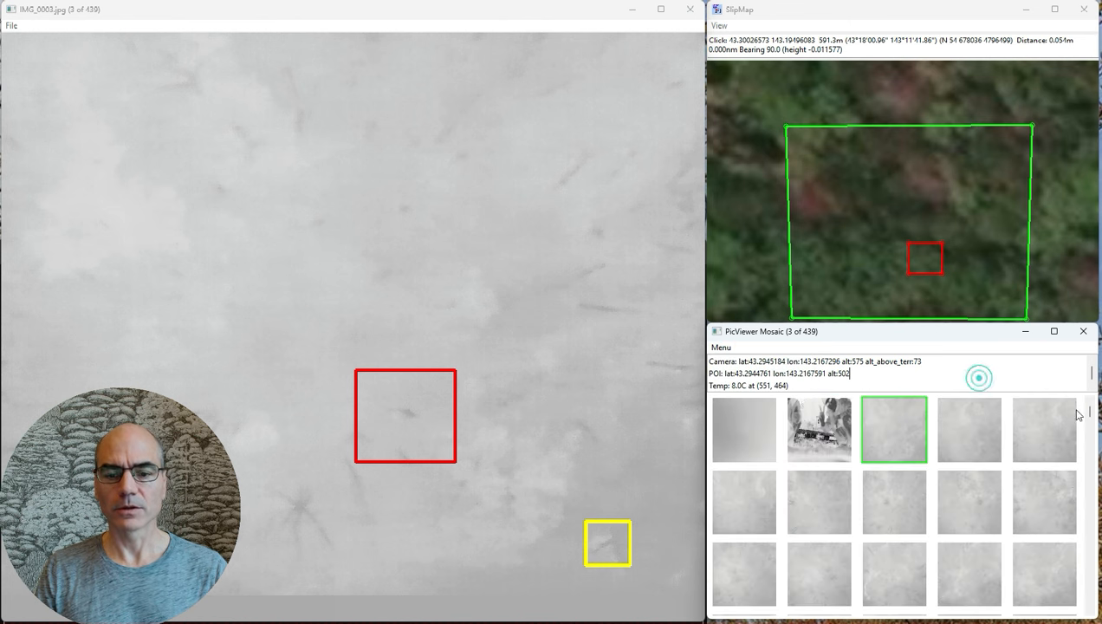